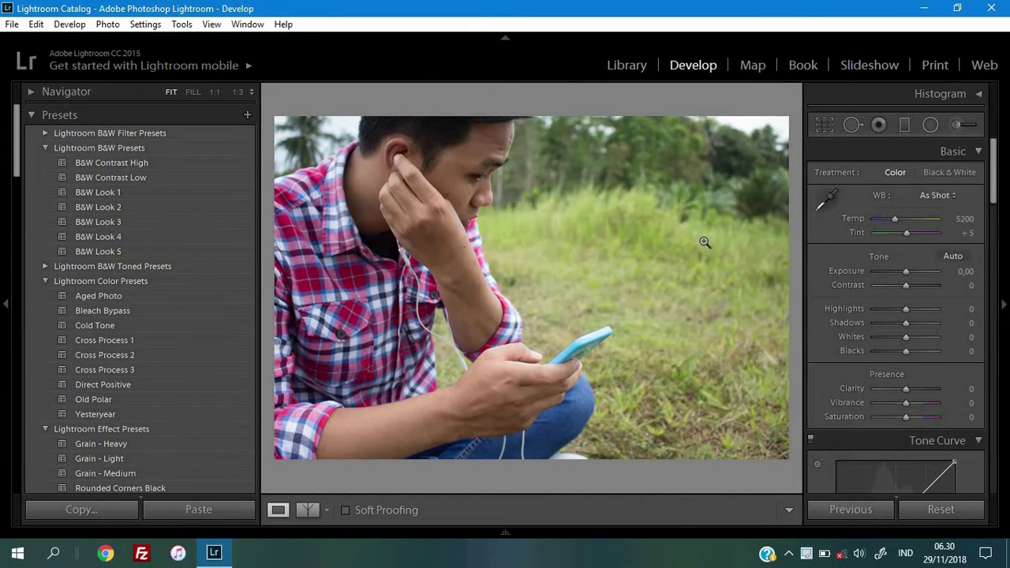
# Set a custom white balance of Temp 5571 and Tint -10.
pyautogui.click(967, 219)
pyautogui.write('57')
pyautogui.write('1')
pyautogui.press('Return')
pyautogui.click(968, 233)
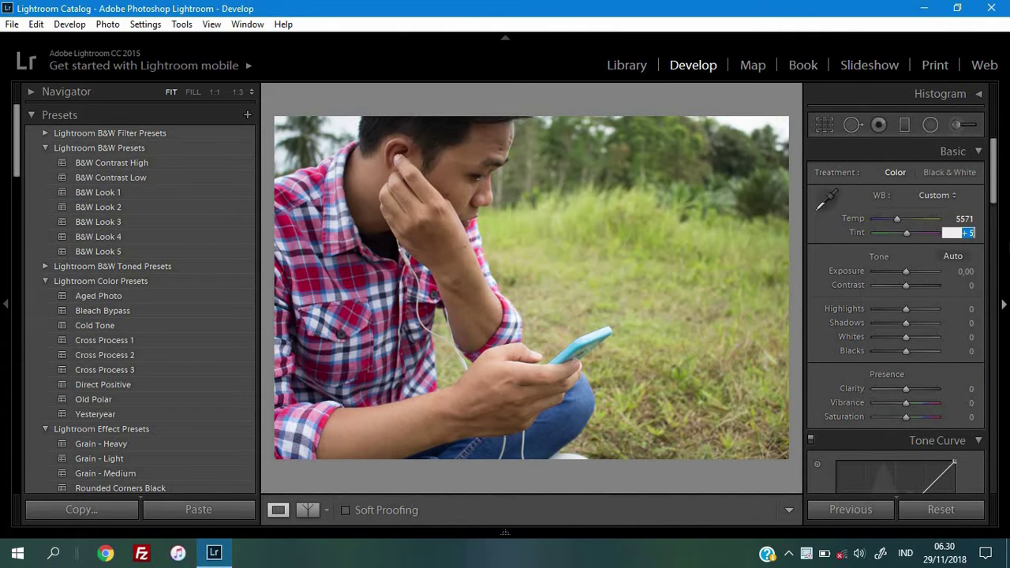
pyautogui.write('-10')
pyautogui.press('Return')
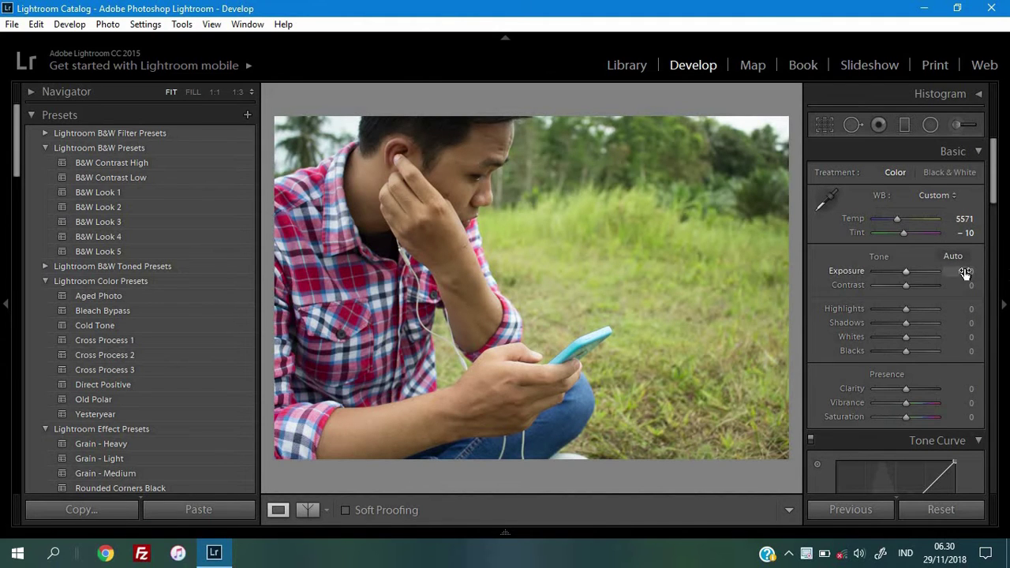
# Set Exposure to -0.48 and Contrast to +30.
pyautogui.click(964, 270)
pyautogui.write('-48')
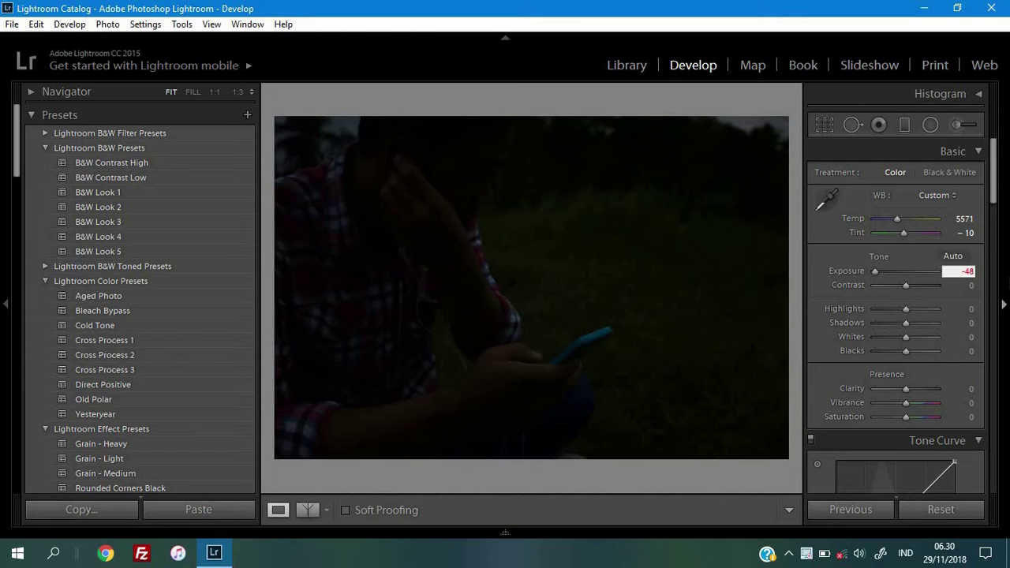
pyautogui.press('BackSpace')
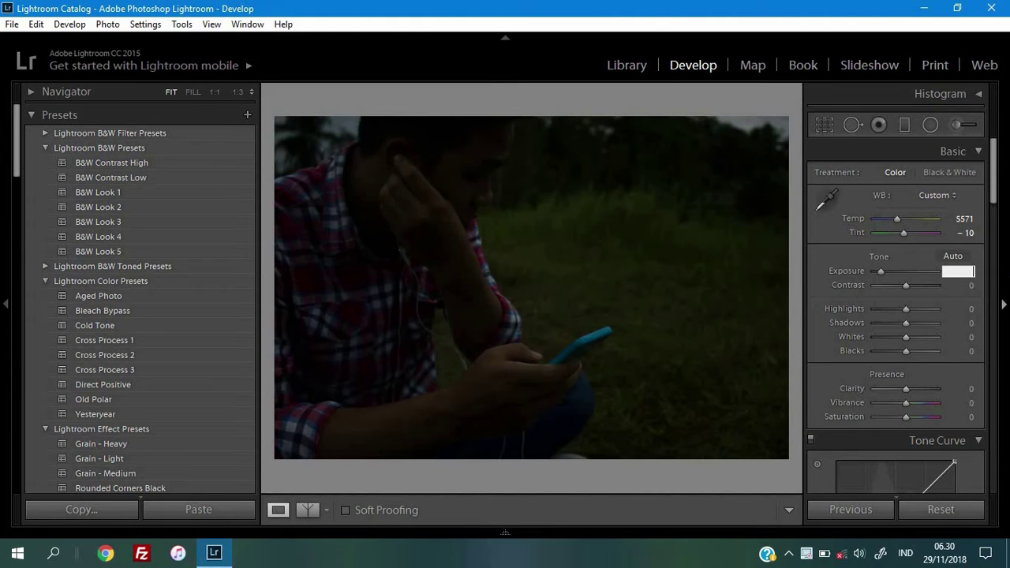
pyautogui.write('-0,48')
pyautogui.press('Return')
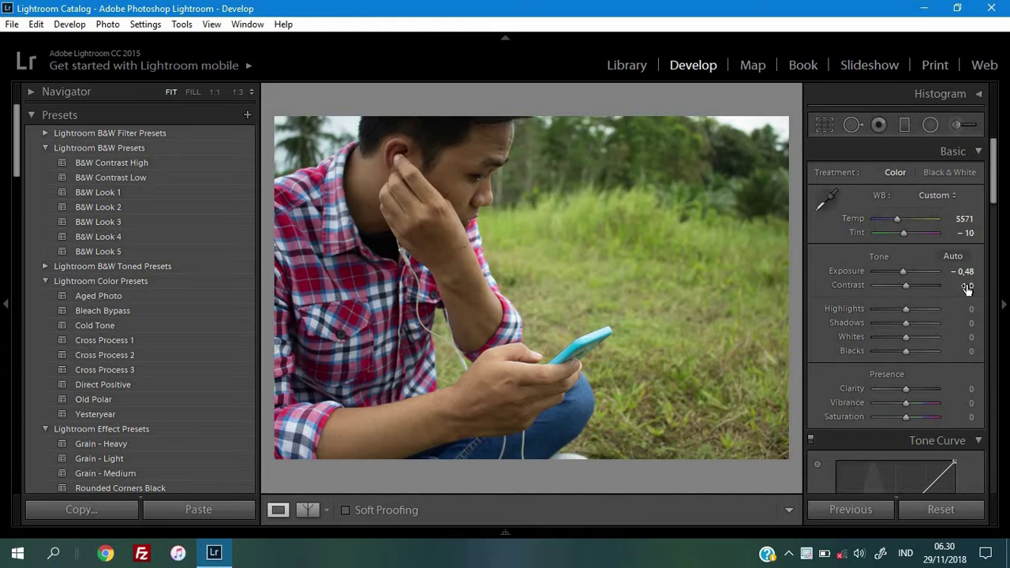
pyautogui.click(967, 286)
pyautogui.write('30')
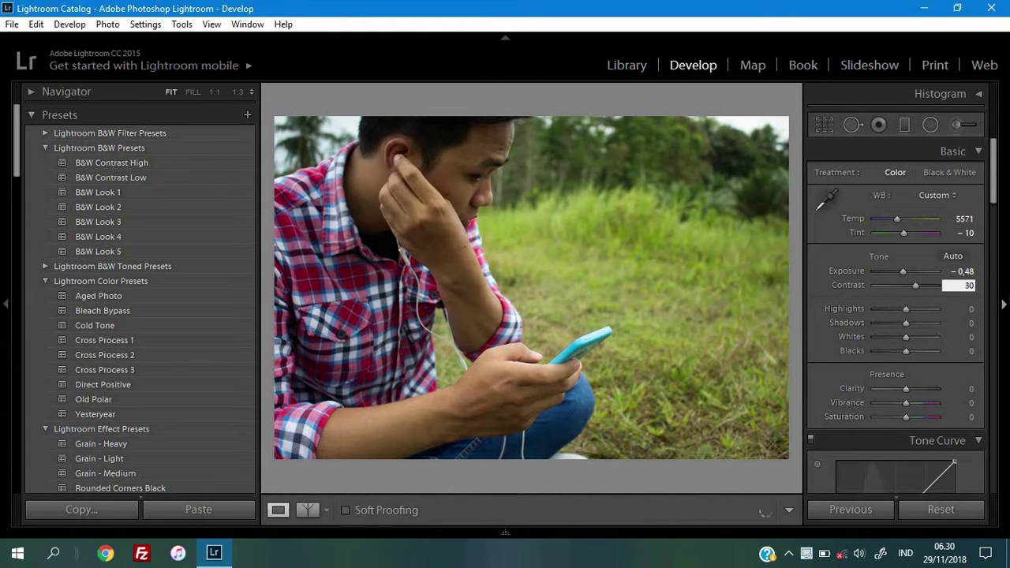
pyautogui.press('Return')
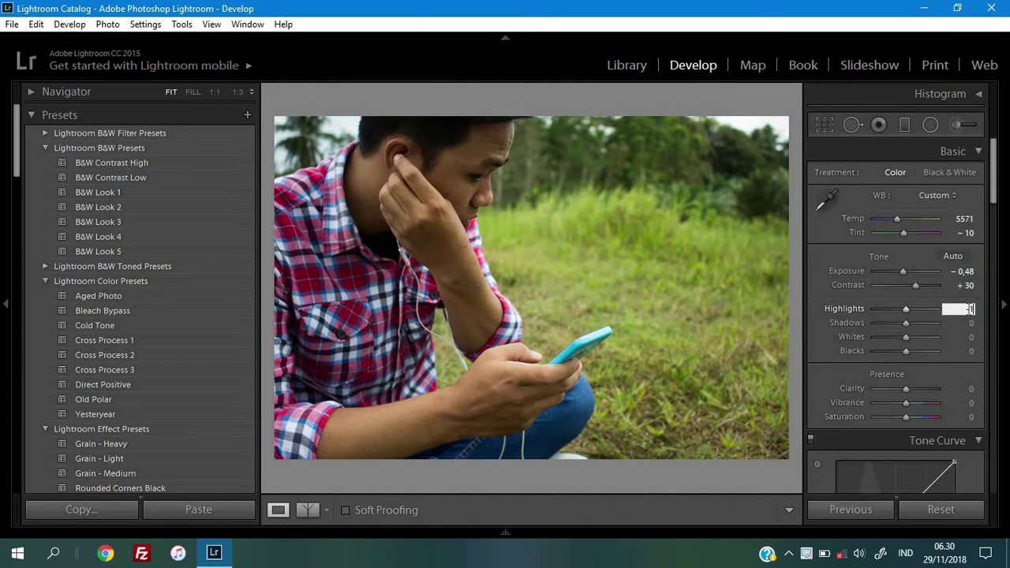
# Set Highlights -100, Shadows +100, Whites +67 and Blacks +100.
pyautogui.write('-100')
pyautogui.press('Return')
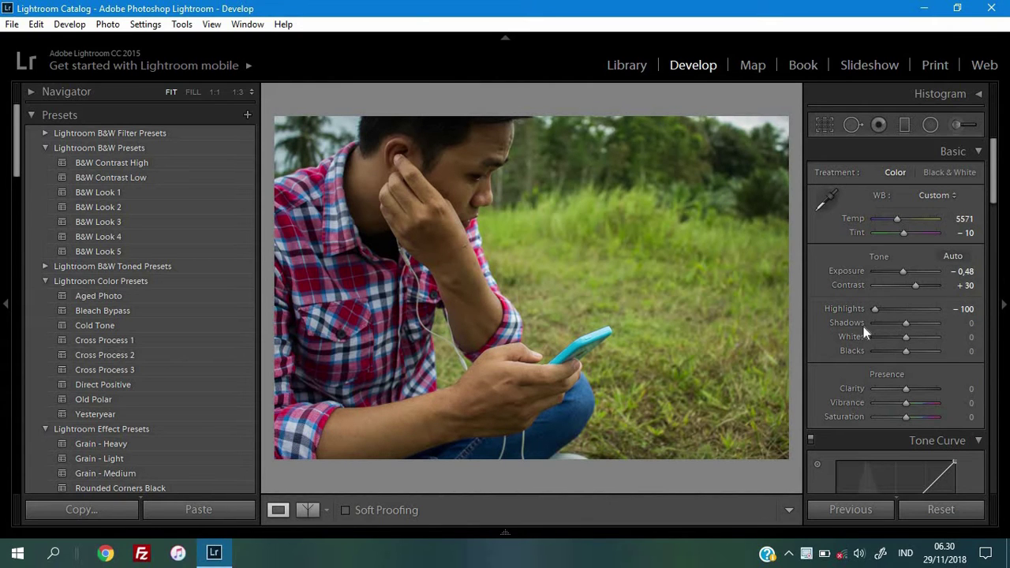
pyautogui.click(969, 323)
pyautogui.write('00')
pyautogui.press('Return')
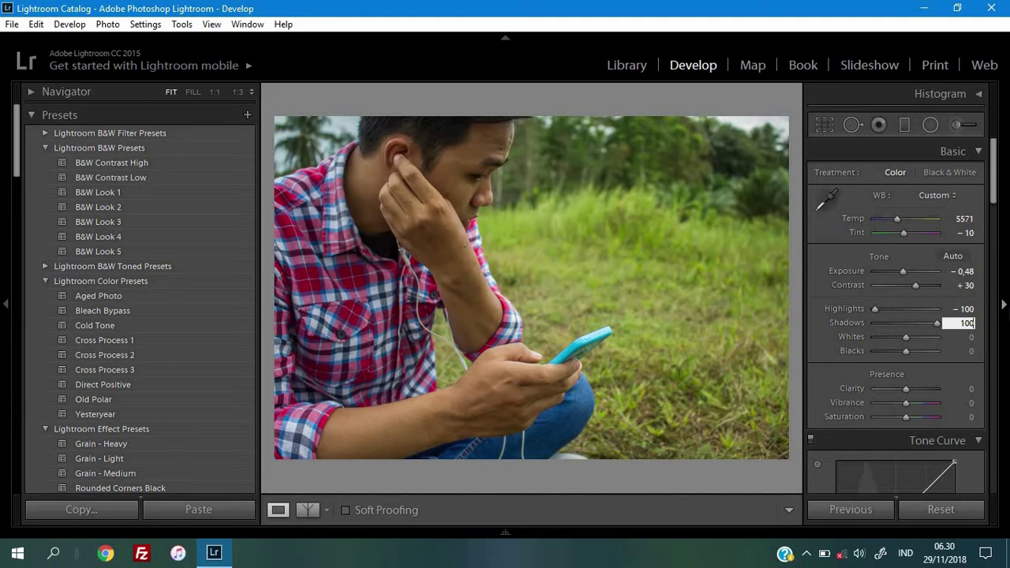
pyautogui.click(967, 337)
pyautogui.write('67')
pyautogui.press('Return')
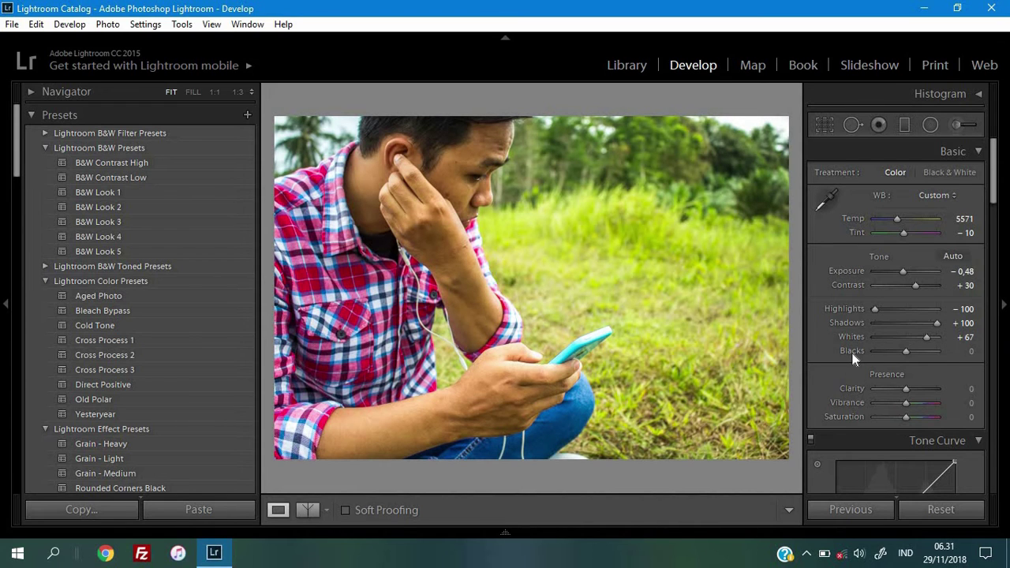
pyautogui.click(970, 351)
pyautogui.write('00')
pyautogui.press('Return')
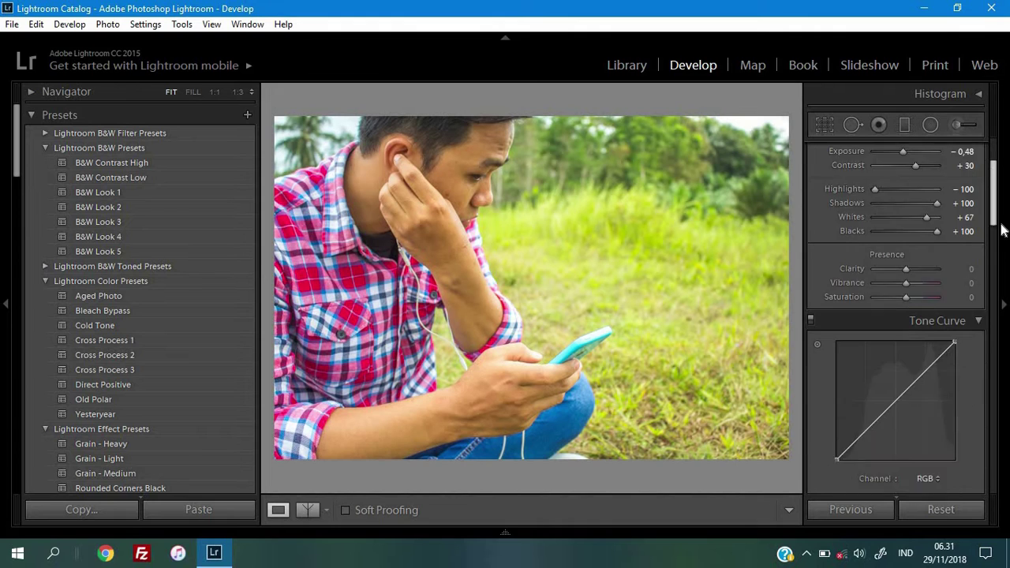
# Set Presence to Clarity +20, Vibrance +30 and Saturation -30.
pyautogui.scroll(-4, 847, 249)
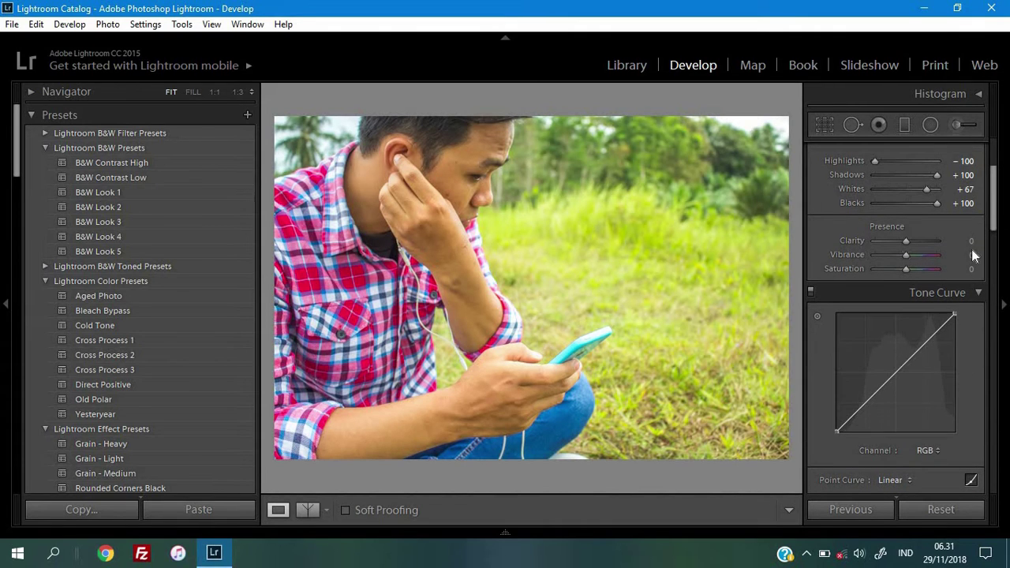
pyautogui.click(971, 241)
pyautogui.write('0')
pyautogui.press('Return')
pyautogui.click(968, 255)
pyautogui.write('30')
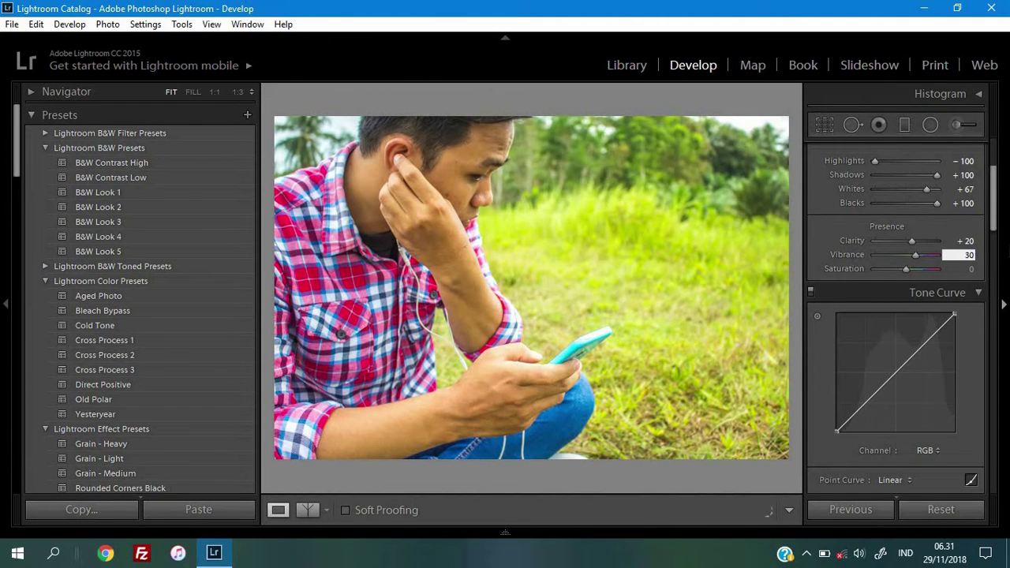
pyautogui.press('Return')
pyautogui.click(963, 269)
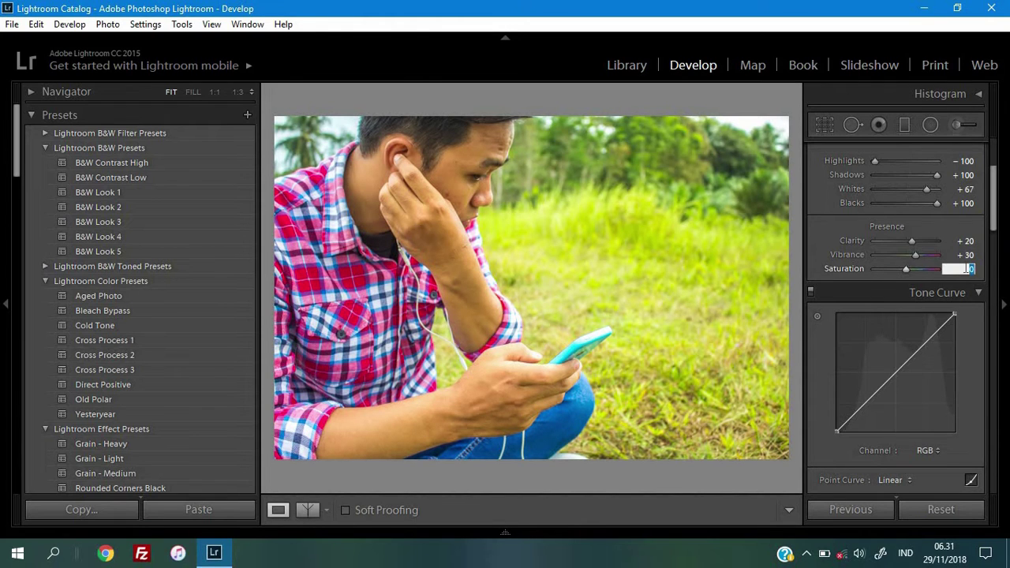
pyautogui.write('-30')
pyautogui.press('Return')
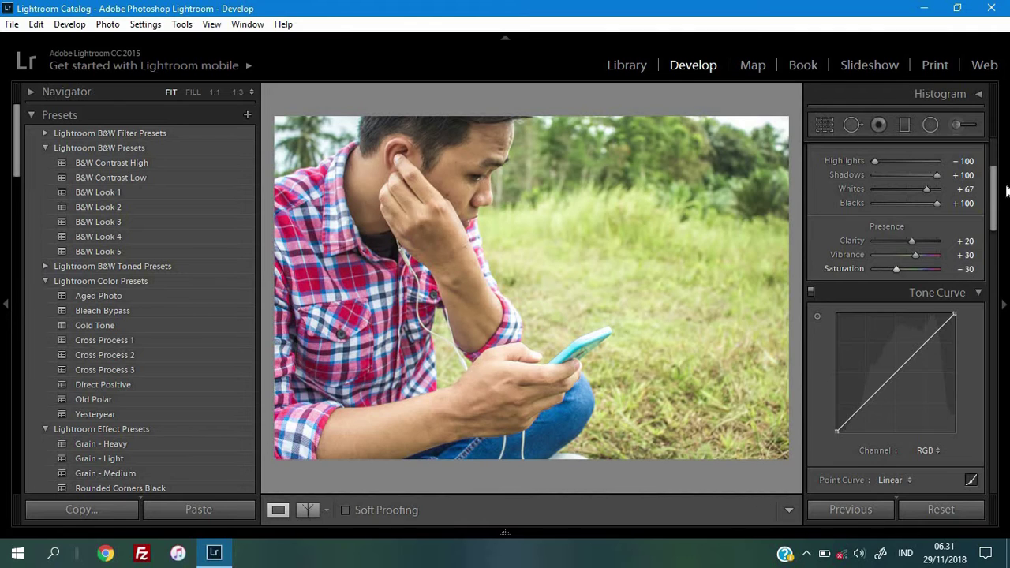
# Add tone curve points that lift the black point and raise the midtones.
pyautogui.scroll(-3, 996, 211)
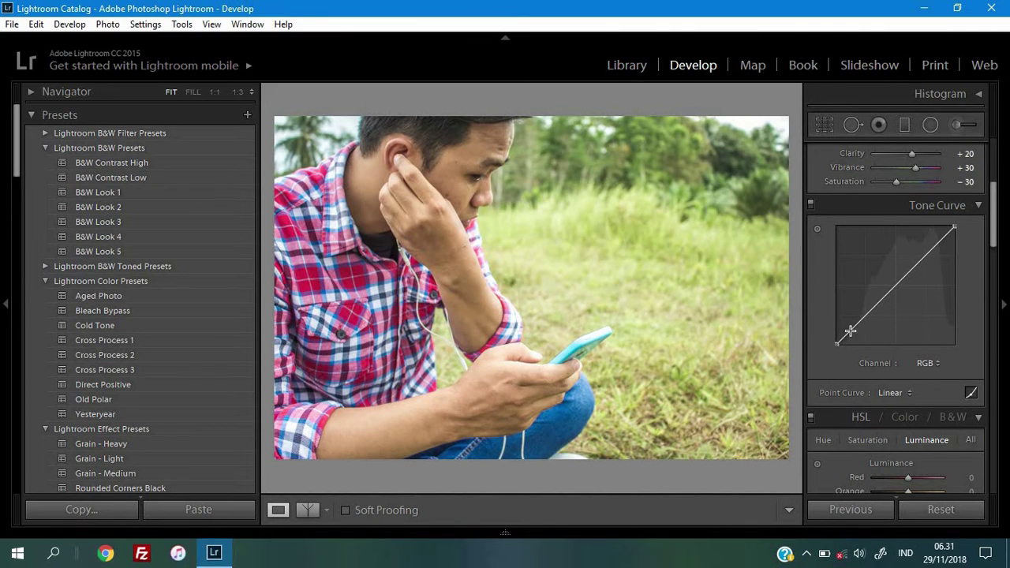
pyautogui.click(864, 314)
pyautogui.moveTo(836, 344); pyautogui.dragTo(837, 327)
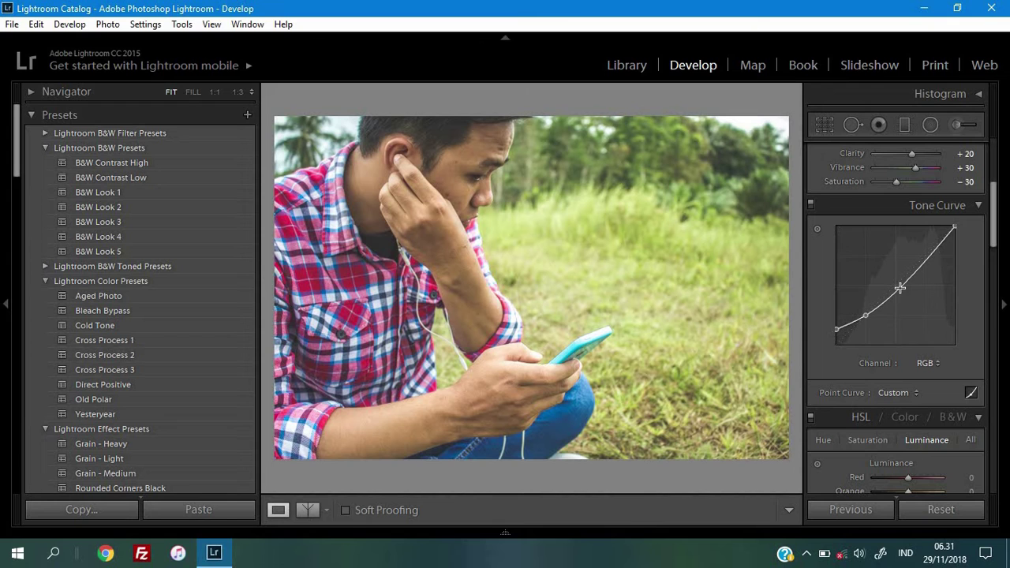
pyautogui.moveTo(898, 290); pyautogui.dragTo(954, 233)
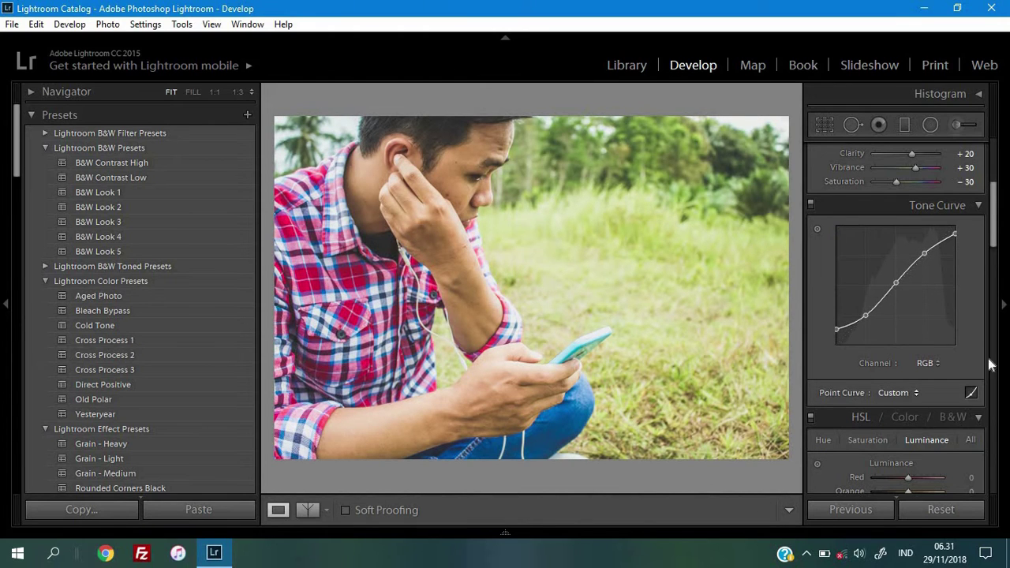
# Shift the Green hue in HSL to +30.
pyautogui.scroll(-2, 995, 264)
pyautogui.scroll(-2, 996, 264)
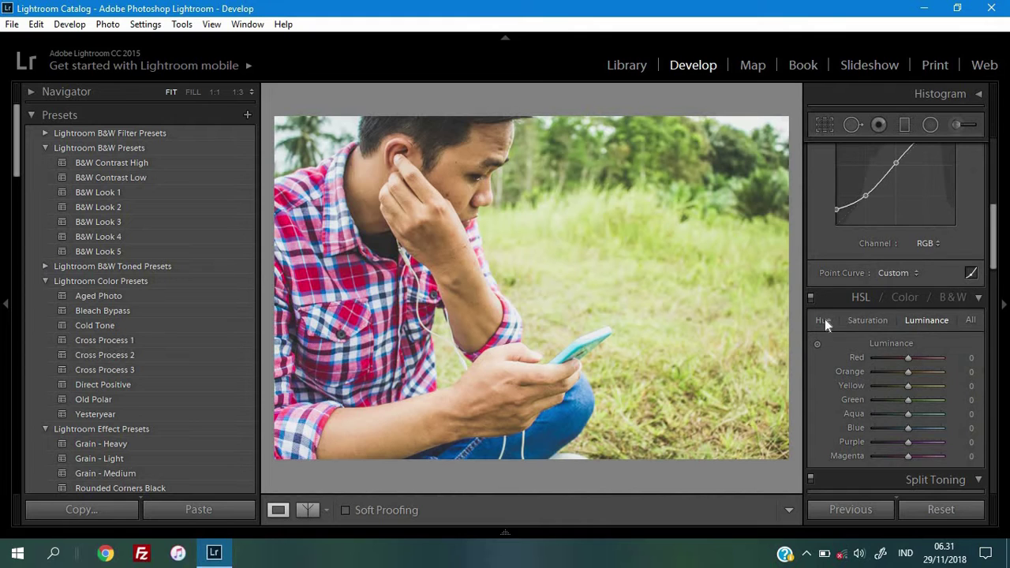
pyautogui.click(823, 319)
pyautogui.scroll(-3, 997, 282)
pyautogui.scroll(-1, 997, 281)
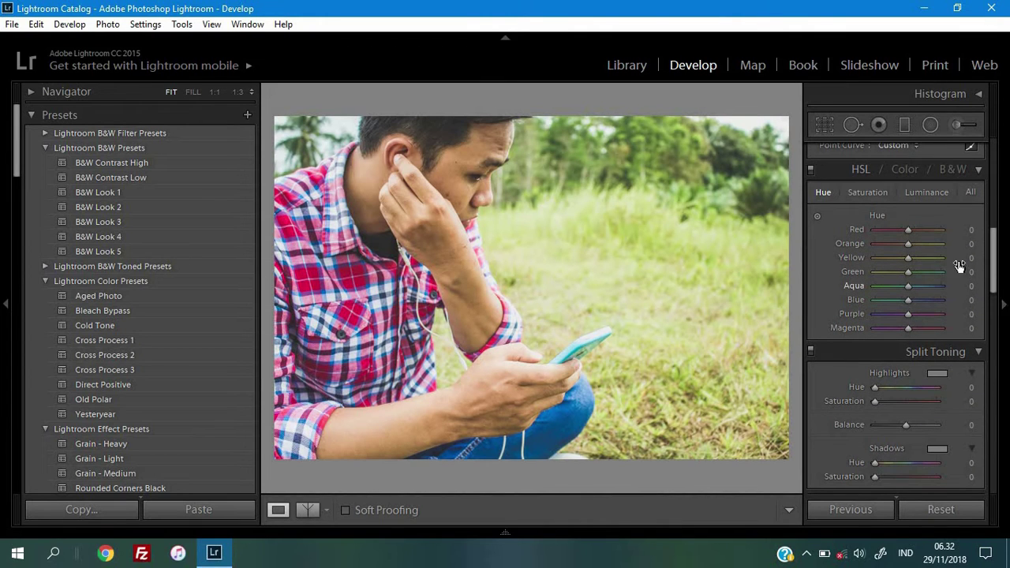
pyautogui.click(970, 271)
pyautogui.write('30')
pyautogui.press('Return')
# Set HSL saturation to Red -20, Yellow -10 and Aqua -30.
pyautogui.click(874, 192)
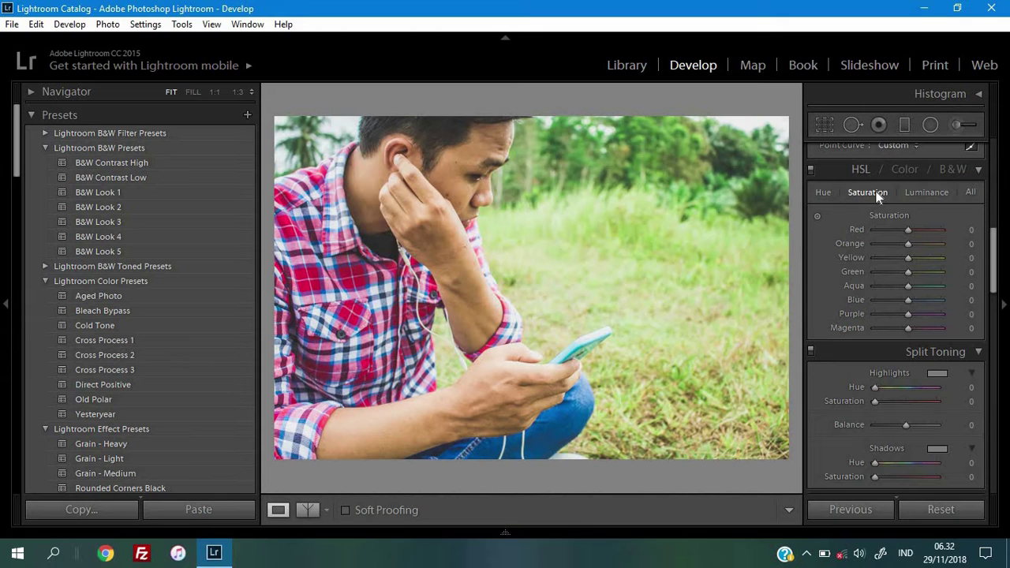
pyautogui.click(970, 230)
pyautogui.write('-20')
pyautogui.press('Return')
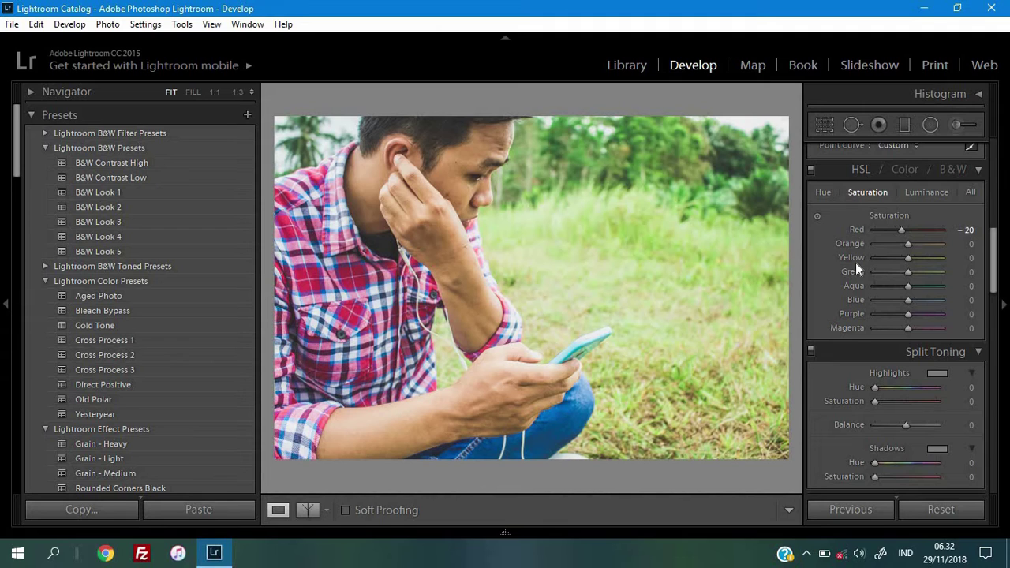
pyautogui.click(970, 258)
pyautogui.write('0')
pyautogui.press('Return')
pyautogui.click(971, 286)
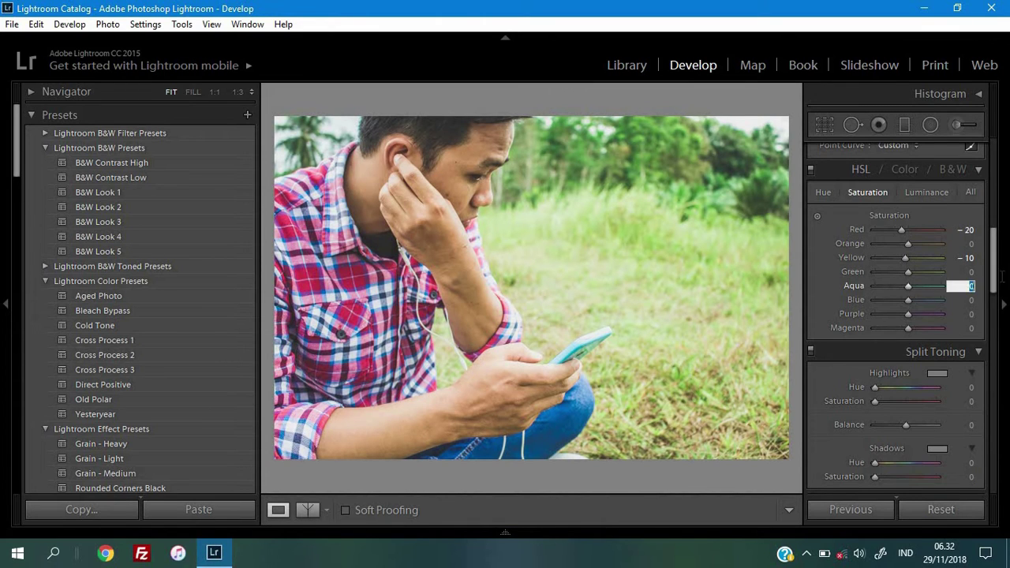
pyautogui.write('-30')
pyautogui.press('Return')
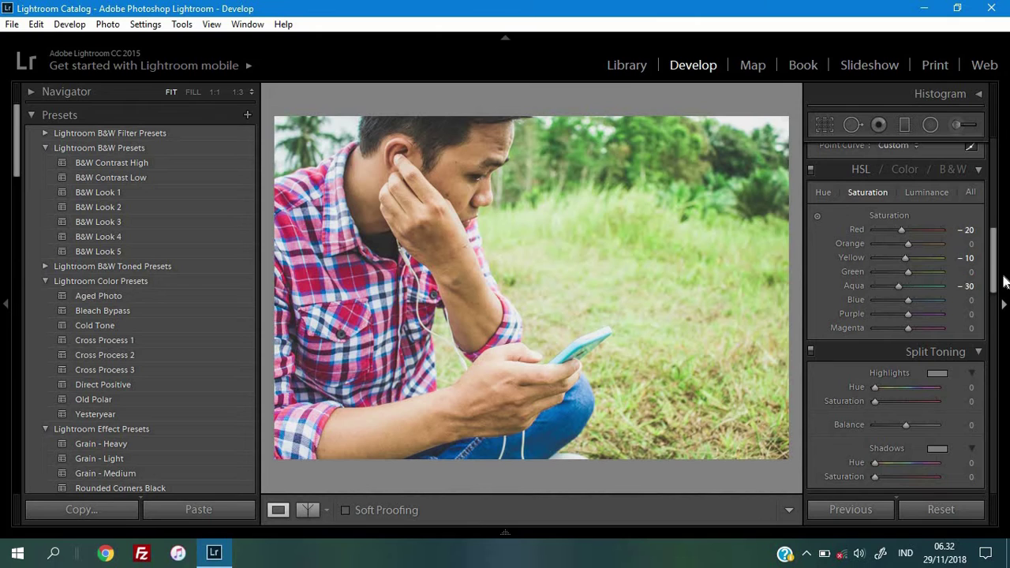
# Set HSL saturation to Blue -50, Purple +20 and Magenta +20.
pyautogui.click(970, 299)
pyautogui.write('50')
pyautogui.press('Return')
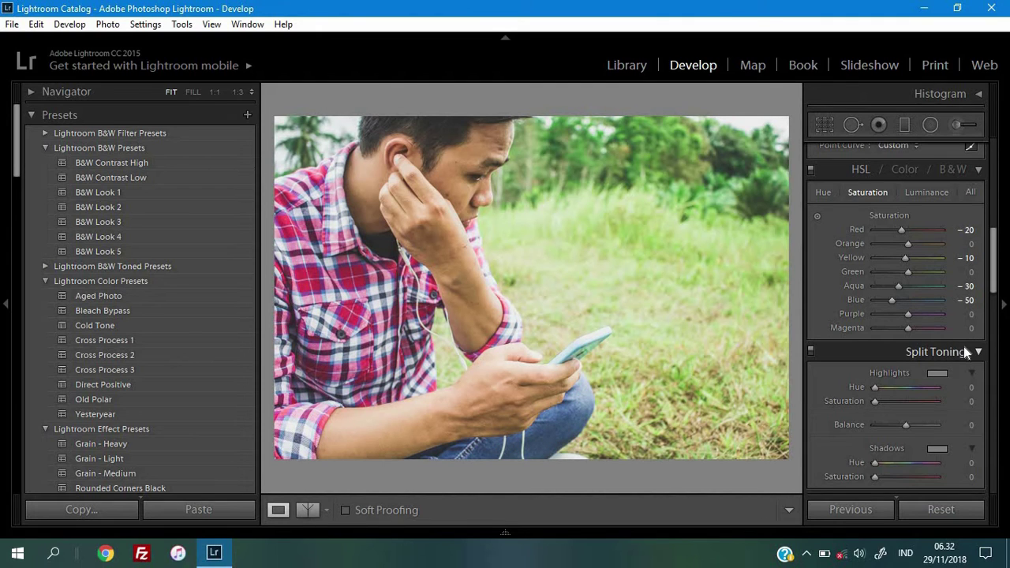
pyautogui.click(966, 314)
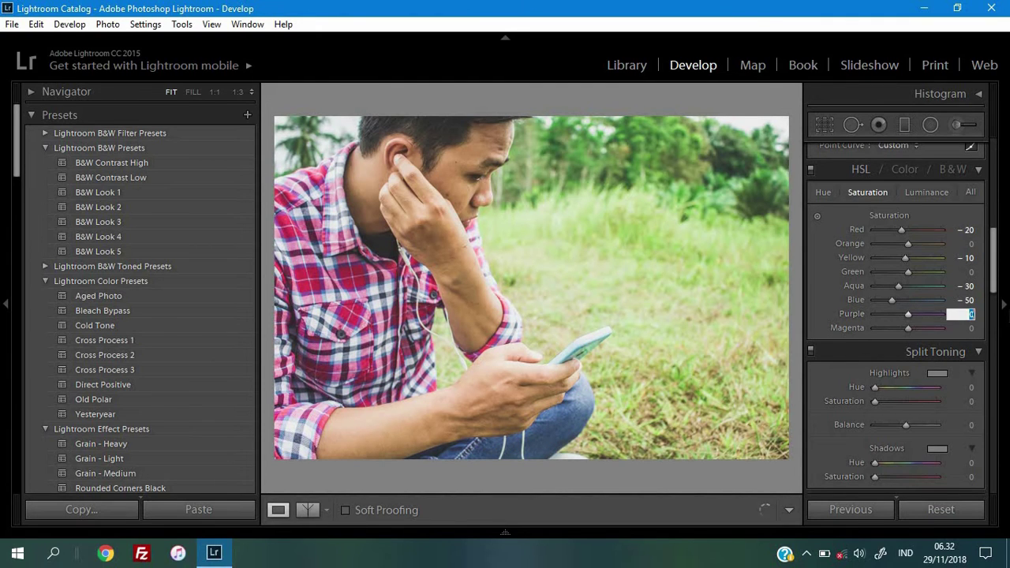
pyautogui.write('20')
pyautogui.press('Return')
pyautogui.click(969, 328)
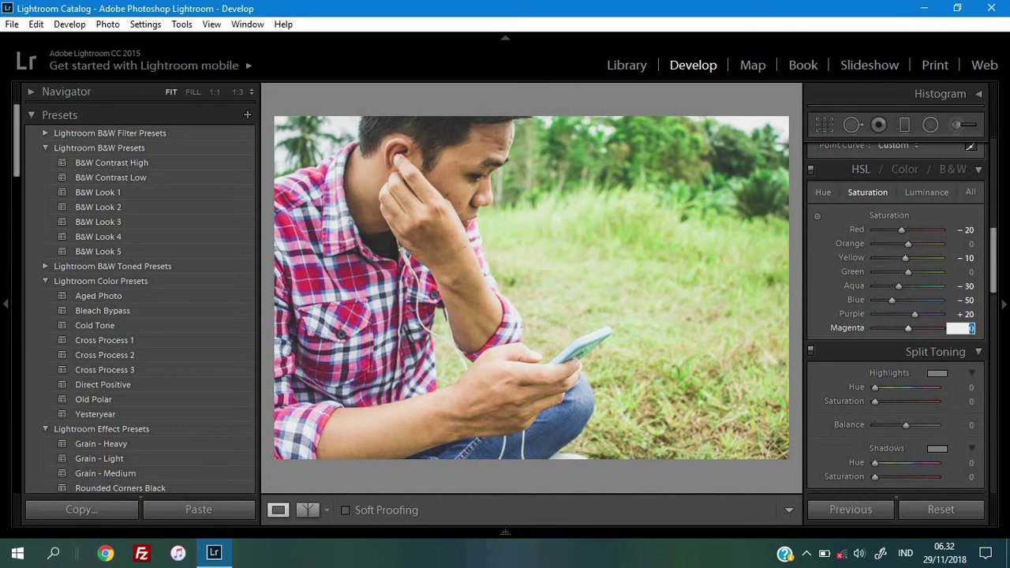
pyautogui.write('20')
pyautogui.press('Return')
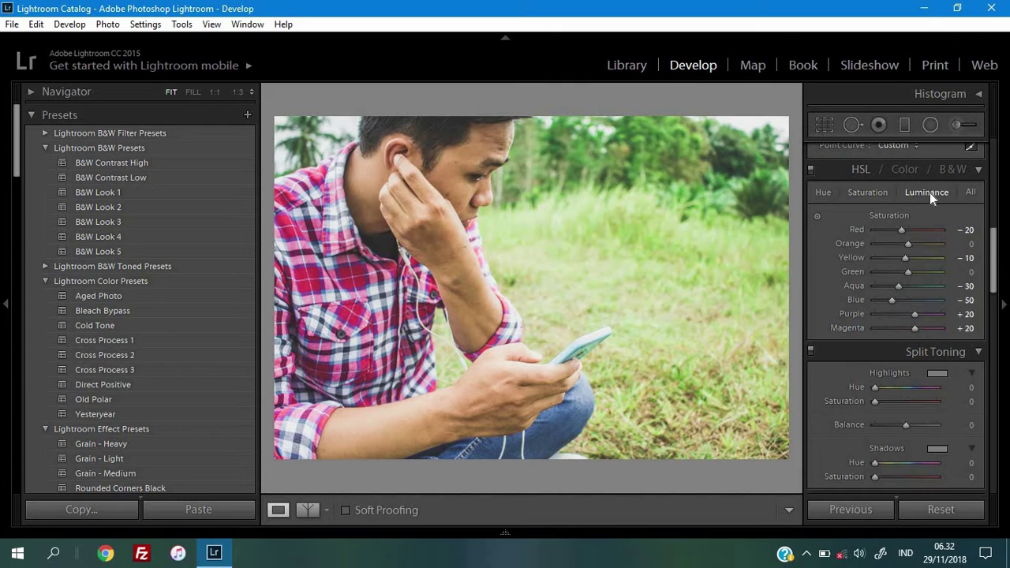
# Raise Green luminance to +22.
pyautogui.click(929, 193)
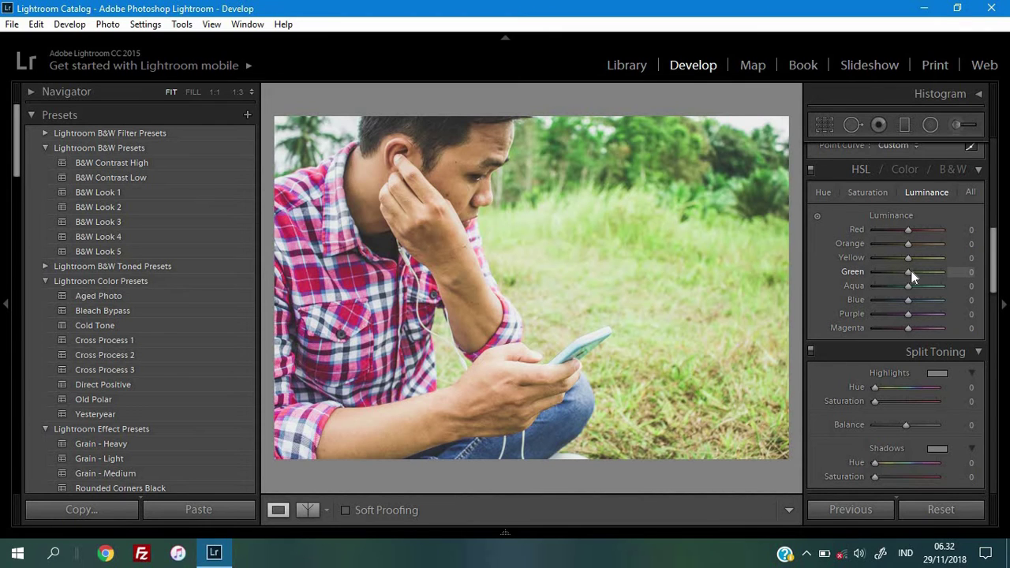
pyautogui.moveTo(908, 271); pyautogui.dragTo(919, 270)
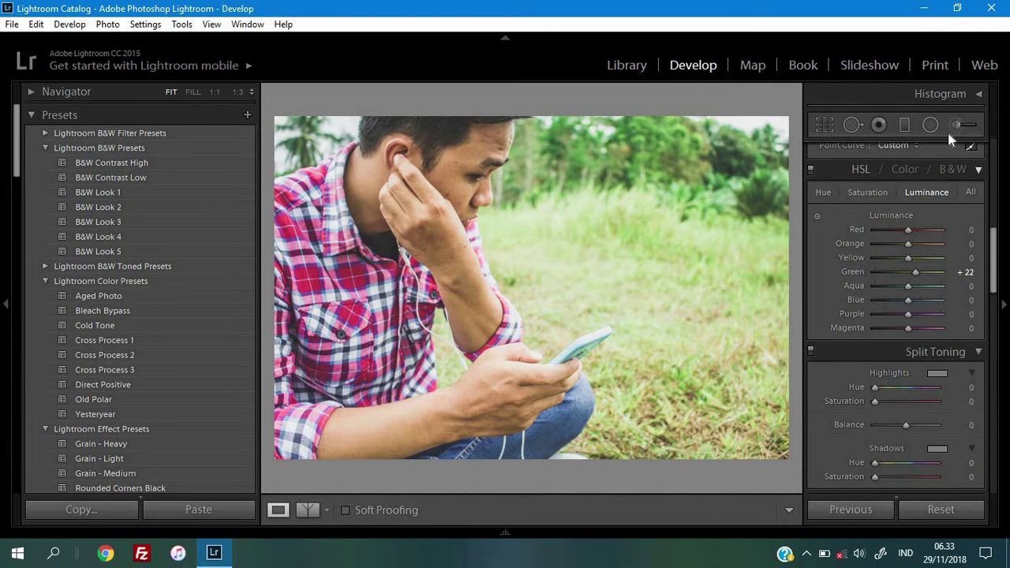
pyautogui.moveTo(999, 252); pyautogui.dragTo(997, 310)
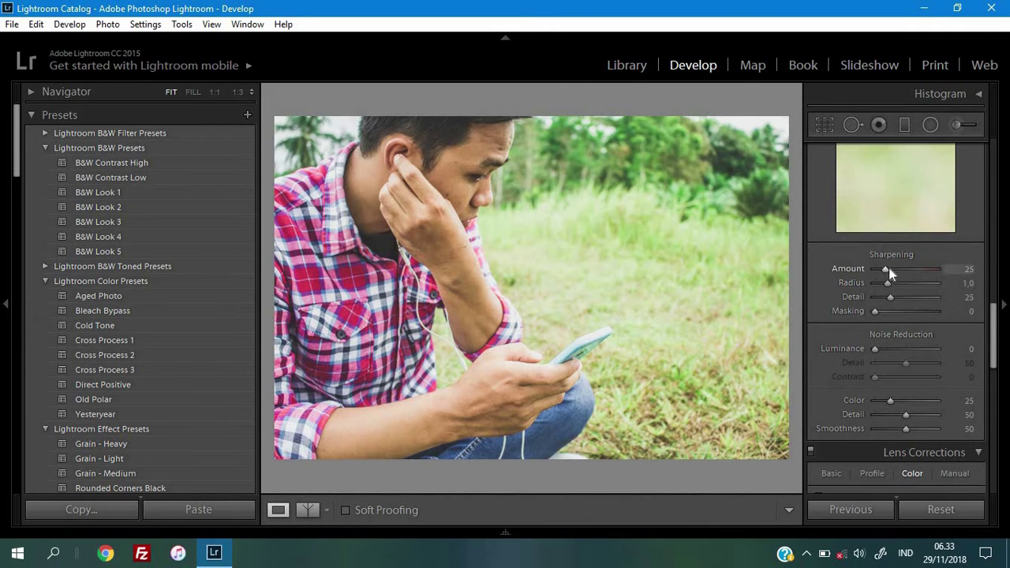
pyautogui.moveTo(994, 331); pyautogui.dragTo(994, 462)
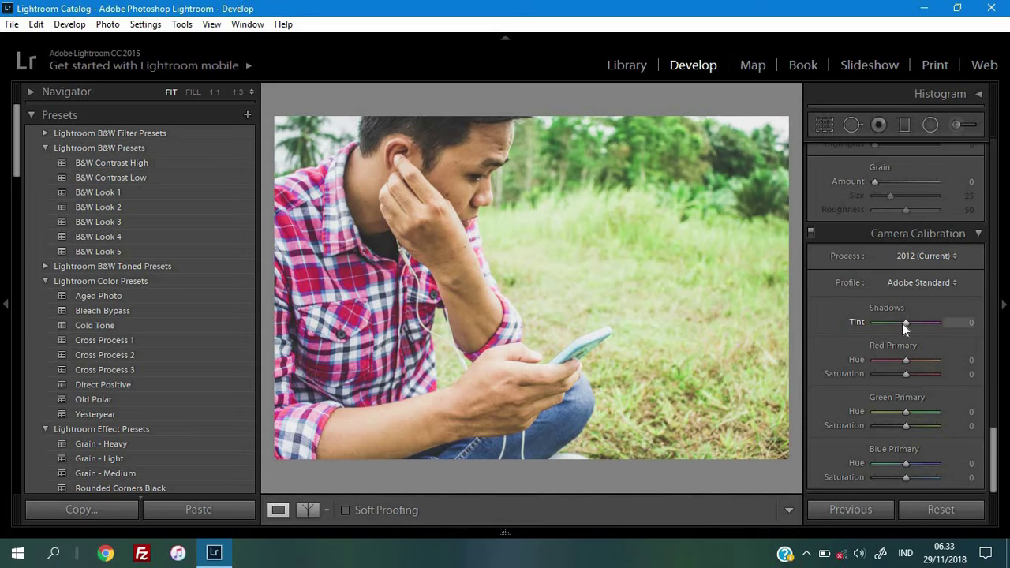
# Set calibration Shadows Tint -40 and Red Primary hue +38, saturation -10.
pyautogui.moveTo(901, 324); pyautogui.dragTo(893, 325)
pyautogui.click(967, 359)
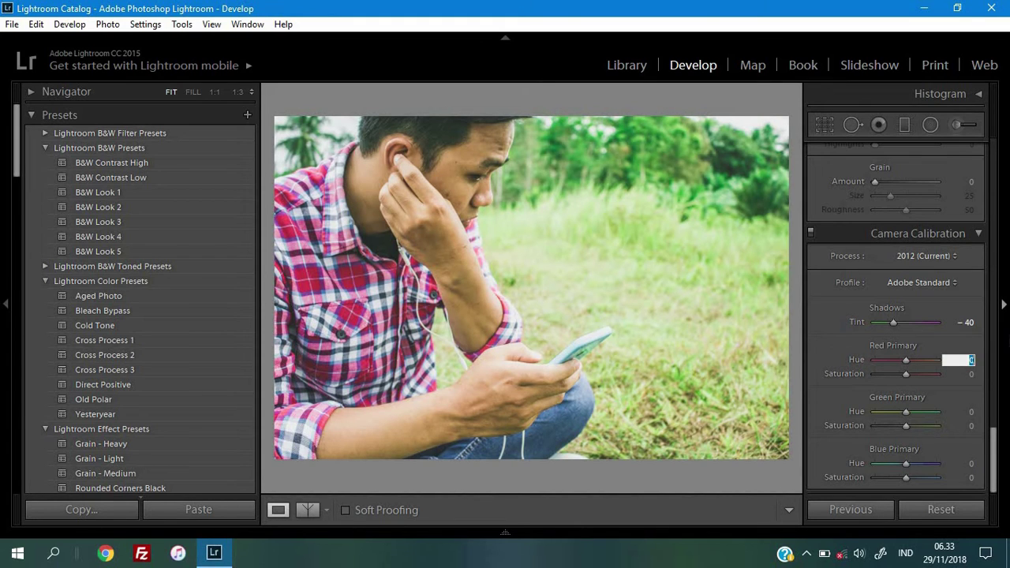
pyautogui.write('38')
pyautogui.press('Return')
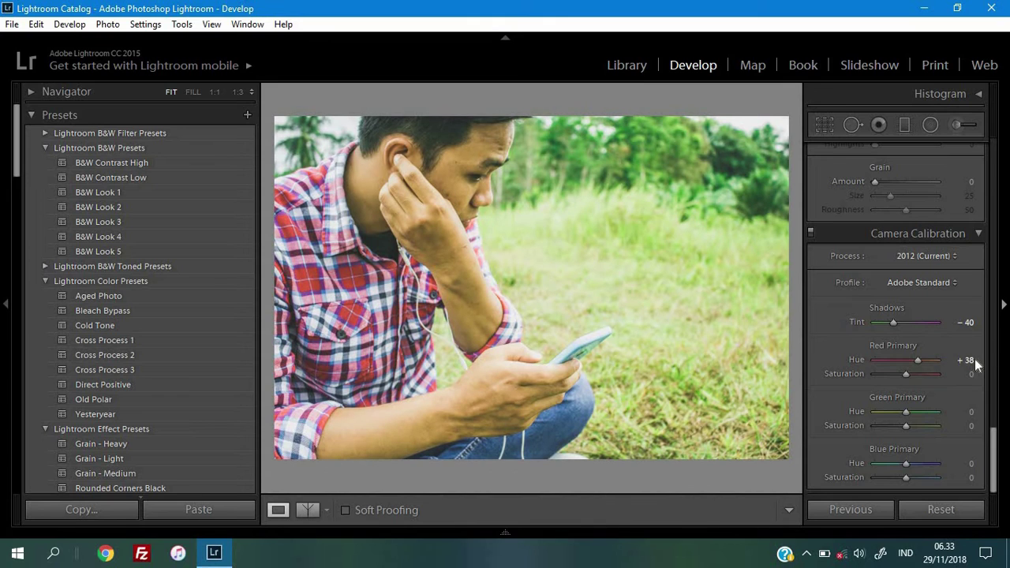
pyautogui.click(970, 374)
pyautogui.write('0')
pyautogui.press('Return')
# Set Green Primary hue to +50 and saturation to +12.
pyautogui.click(971, 412)
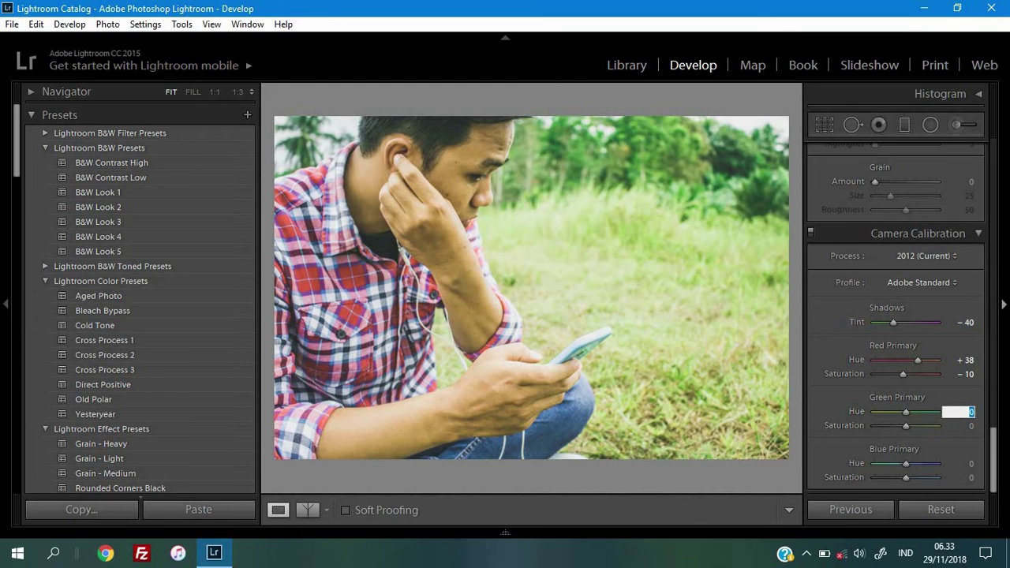
pyautogui.write('50')
pyautogui.press('Return')
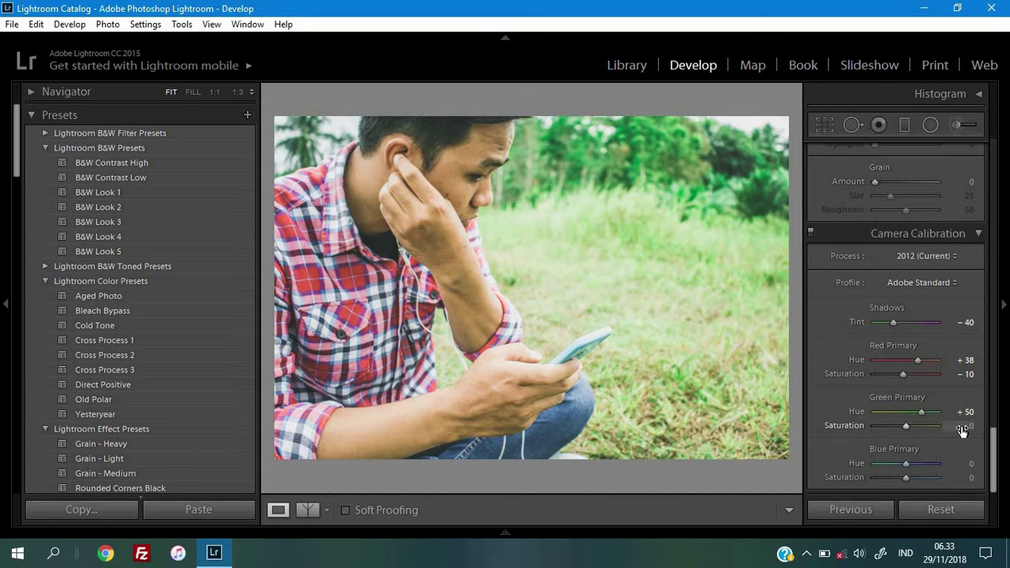
pyautogui.click(970, 426)
pyautogui.write('12')
pyautogui.press('Return')
# Set Blue Primary hue to -45 and saturation to -21.
pyautogui.click(966, 464)
pyautogui.write('-45')
pyautogui.press('Return')
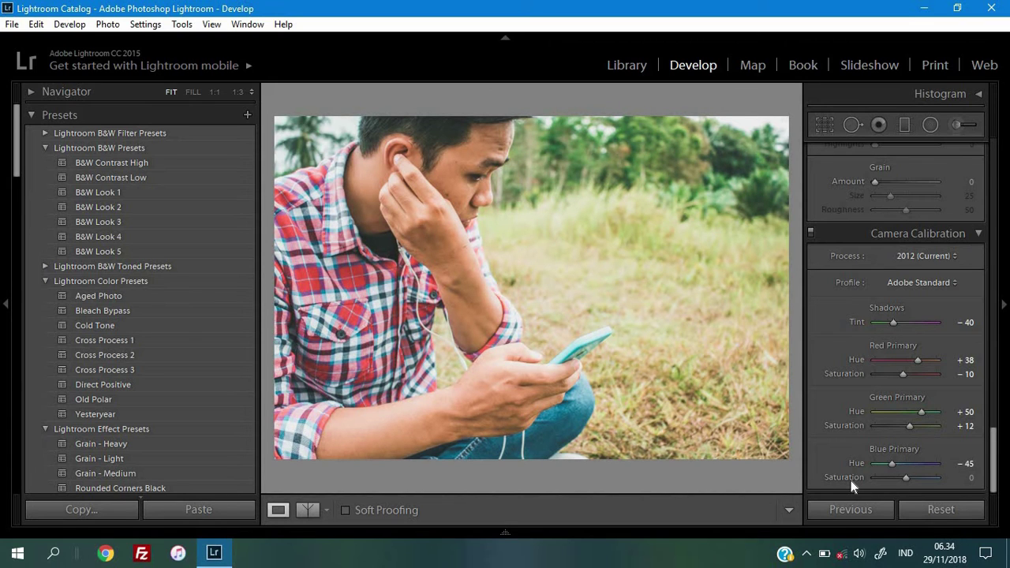
pyautogui.moveTo(875, 478); pyautogui.dragTo(890, 477)
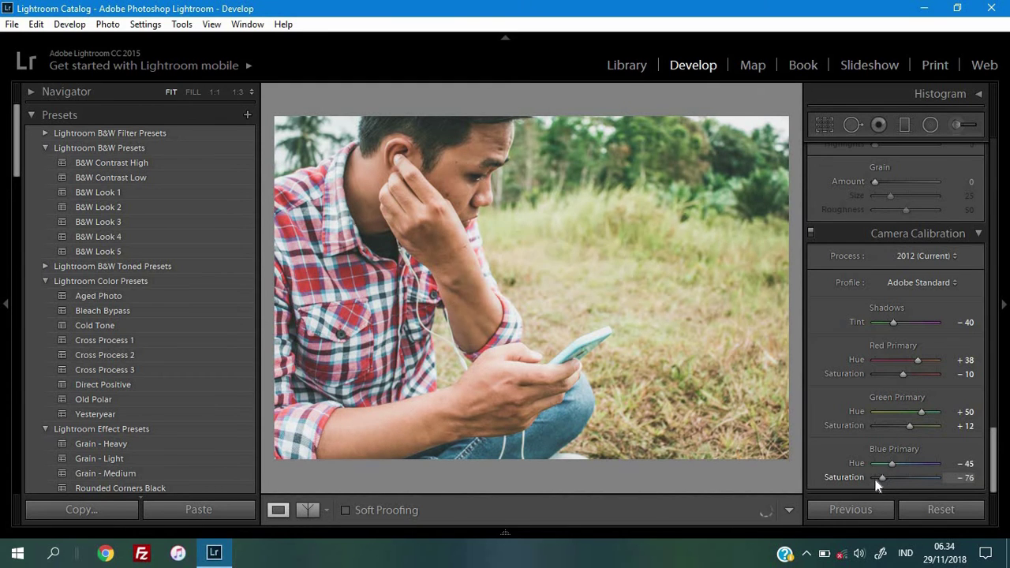
pyautogui.moveTo(890, 476); pyautogui.dragTo(899, 477)
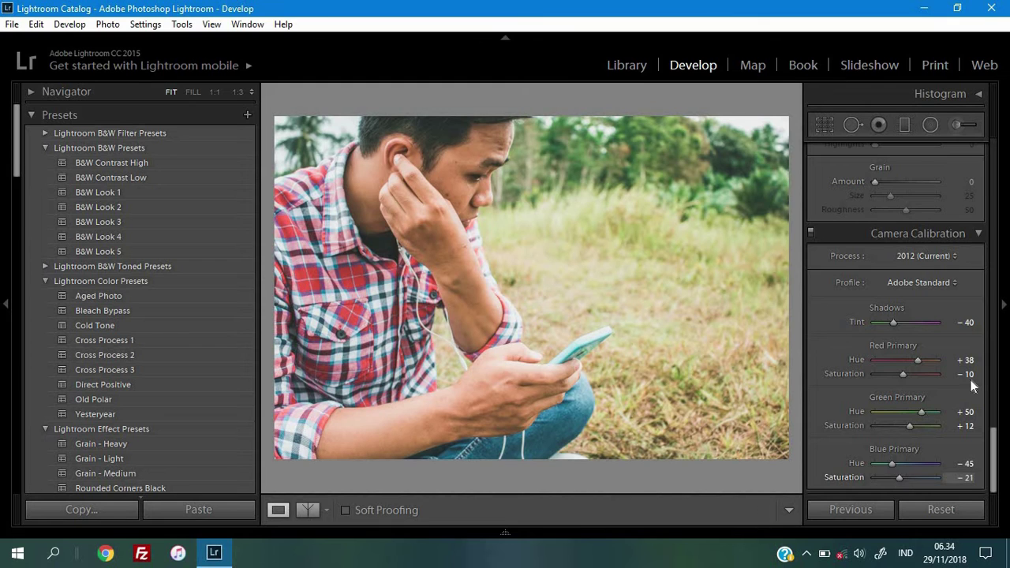
pyautogui.moveTo(995, 446); pyautogui.dragTo(994, 245)
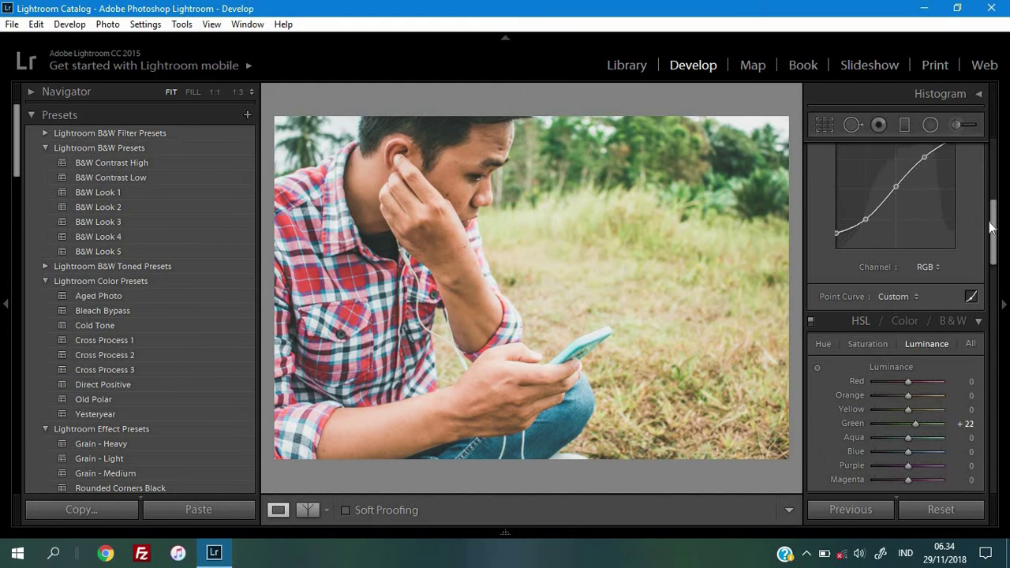
# Raise HSL luminance for Green to +42 and Orange to +31.
pyautogui.moveTo(994, 245); pyautogui.dragTo(1004, 247)
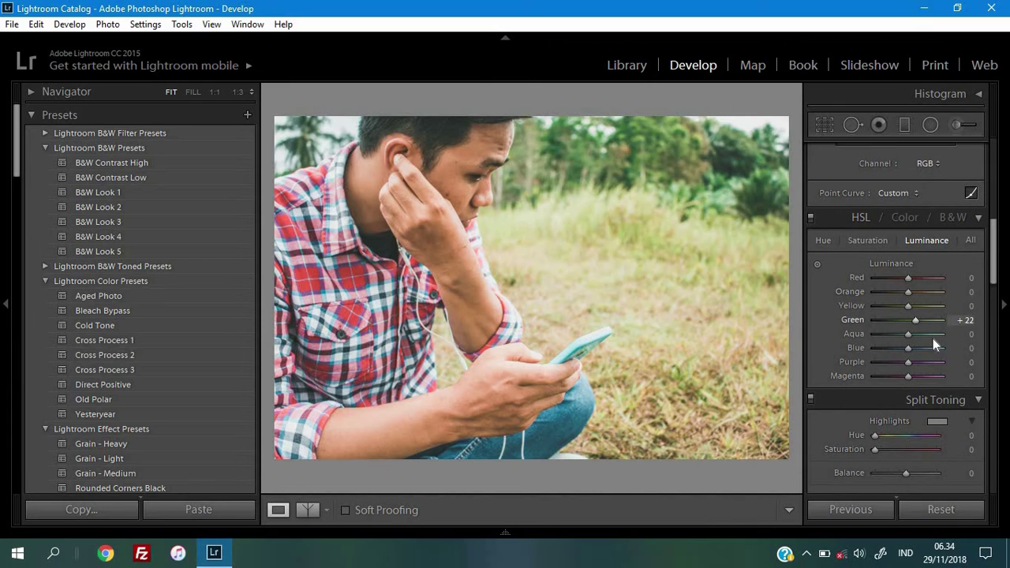
pyautogui.moveTo(917, 318); pyautogui.dragTo(926, 323)
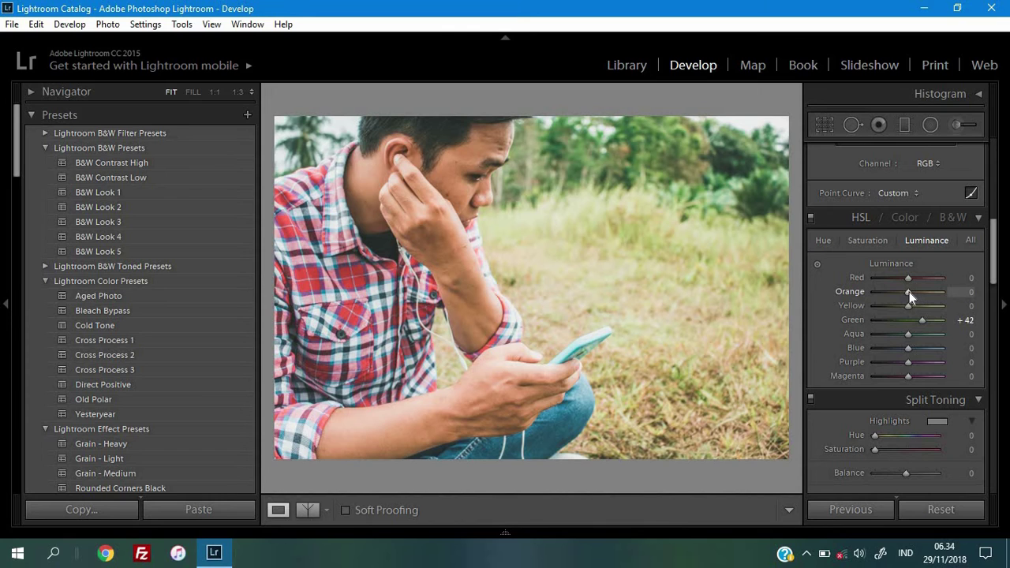
pyautogui.moveTo(909, 292); pyautogui.dragTo(920, 294)
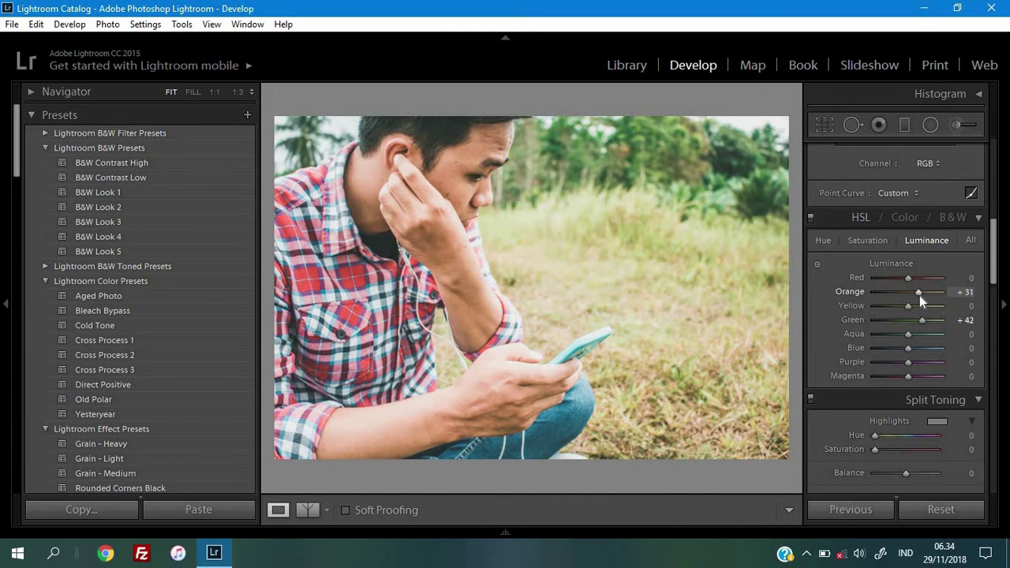
pyautogui.moveTo(996, 257); pyautogui.dragTo(995, 243)
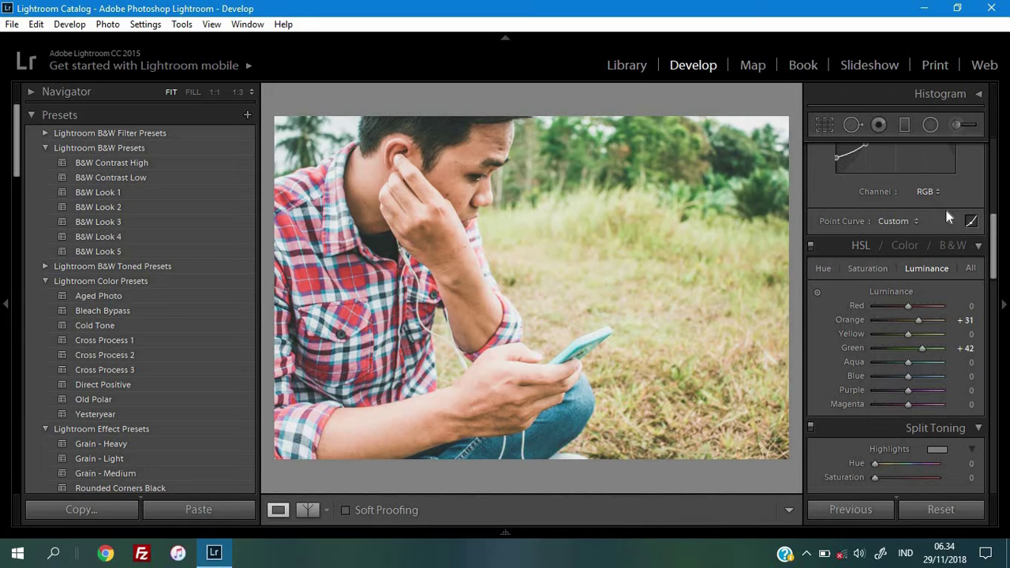
pyautogui.scroll(3, 947, 205)
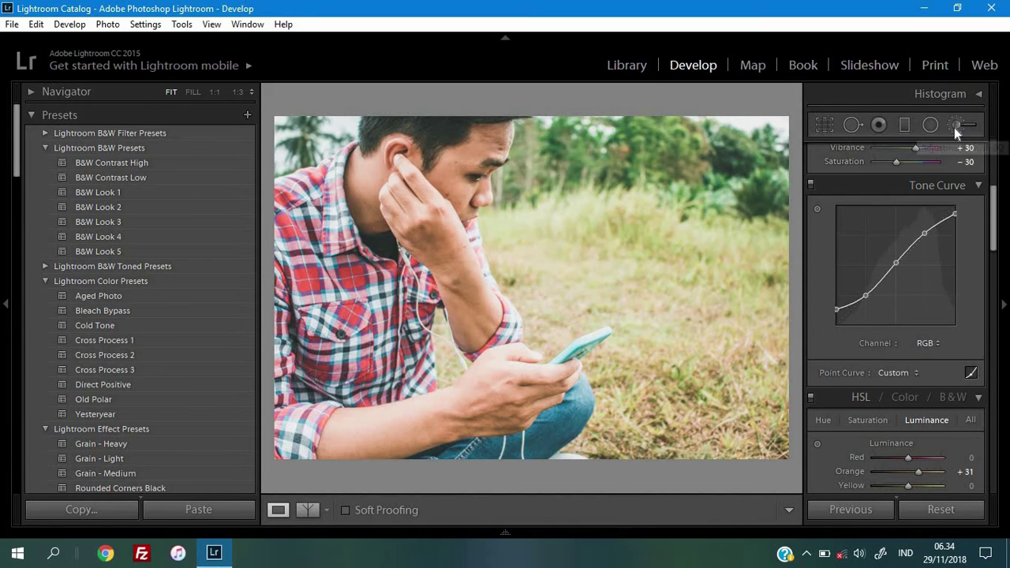
# Set up an Adjustment Brush with Exposure +0.50, toggling edit pins with H.
pyautogui.click(954, 128)
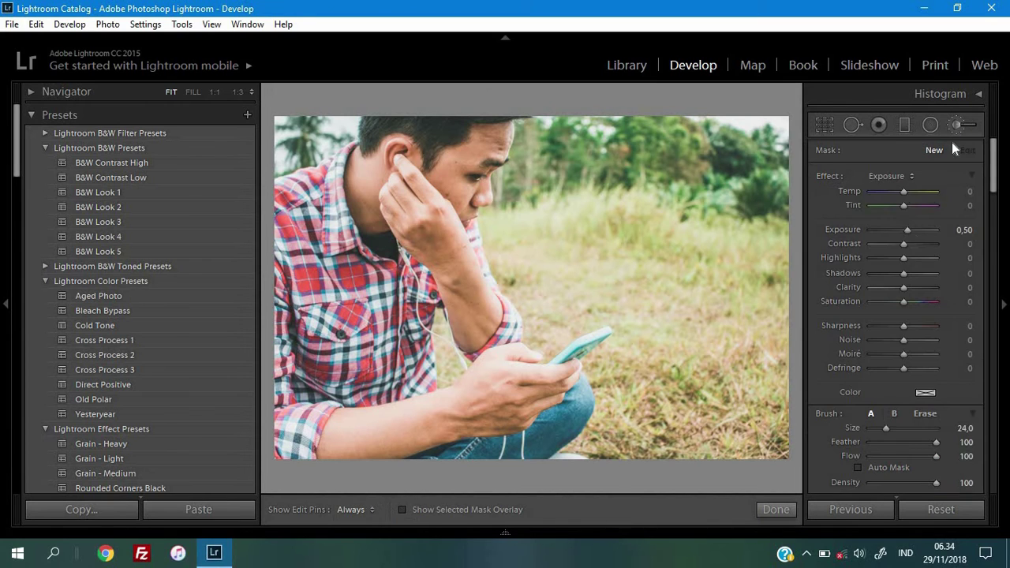
pyautogui.click(962, 230)
pyautogui.write('0')
pyautogui.press('Return')
pyautogui.press('h')
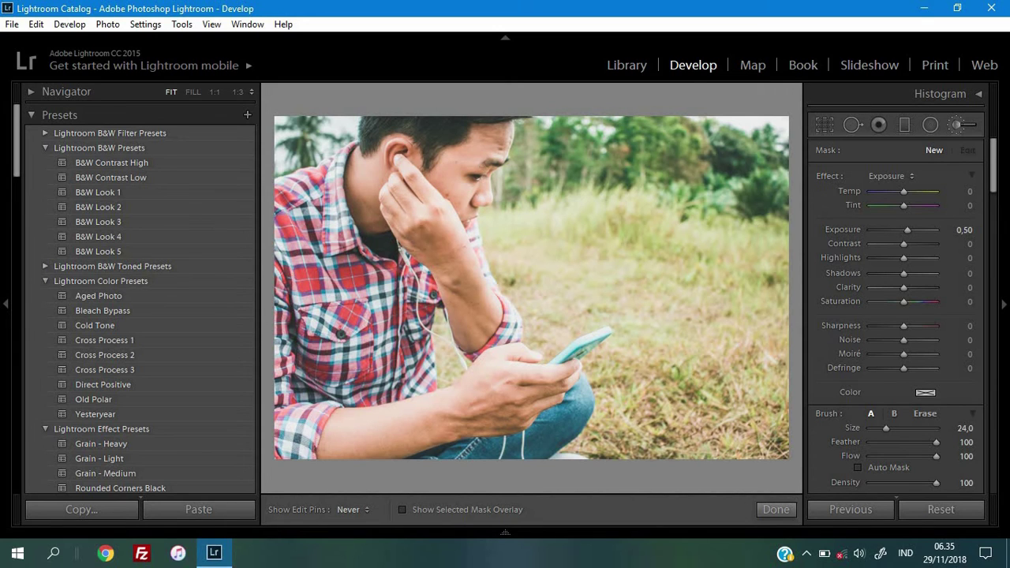
pyautogui.press('h')
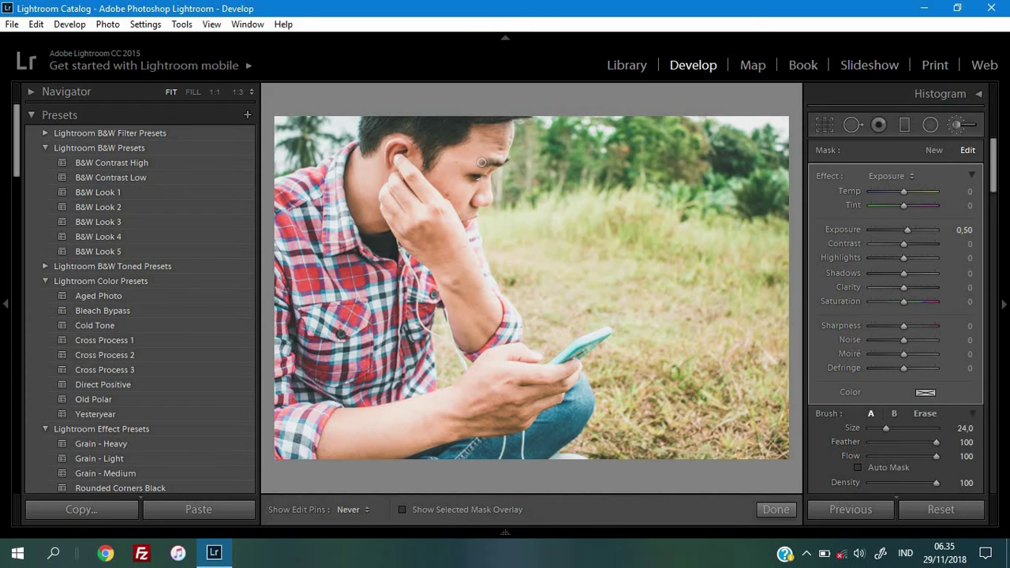
pyautogui.press('h')
pyautogui.press('h')
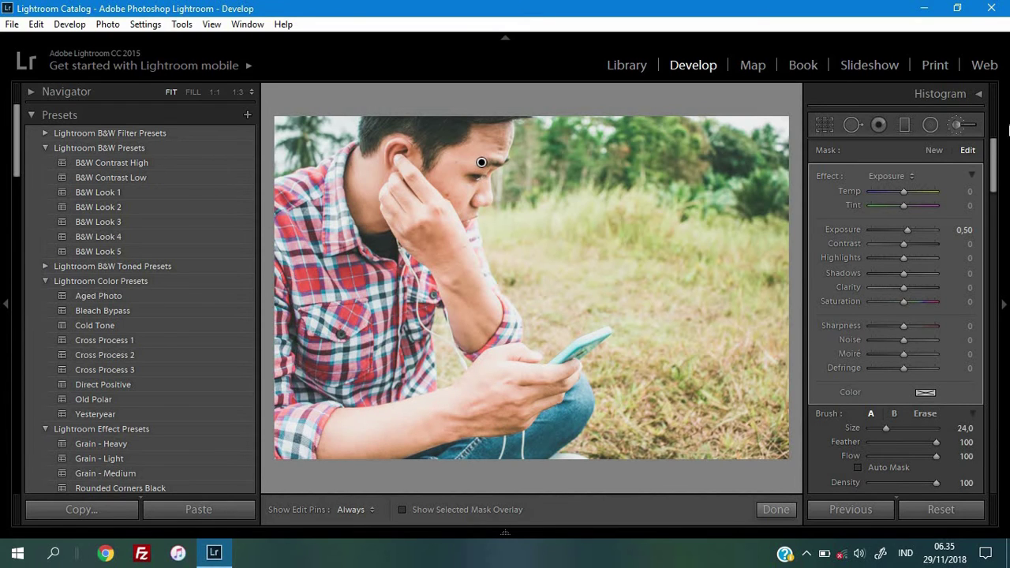
# Close the brush and set the global Exposure to -0.71.
pyautogui.click(953, 125)
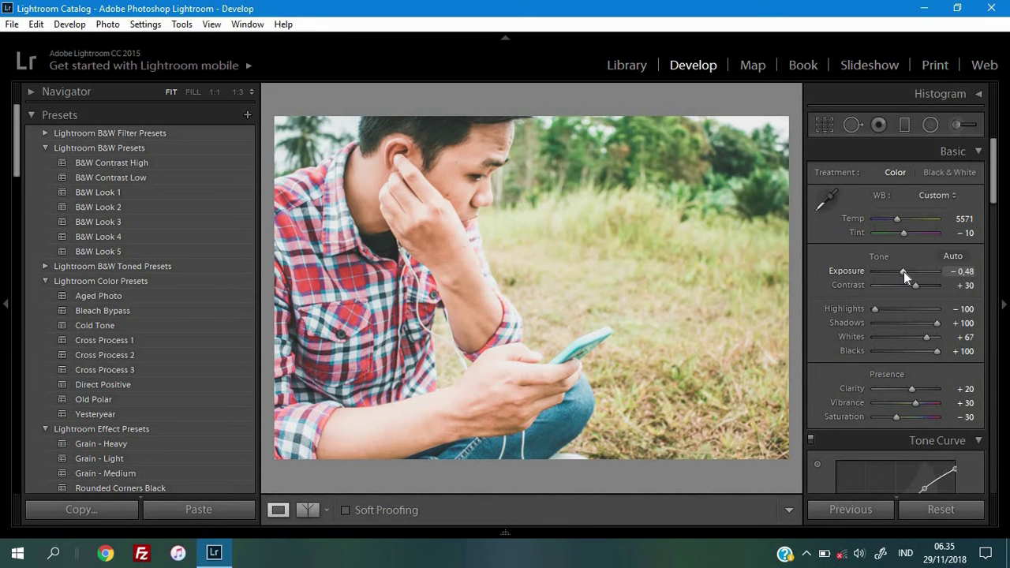
pyautogui.moveTo(903, 271); pyautogui.dragTo(900, 272)
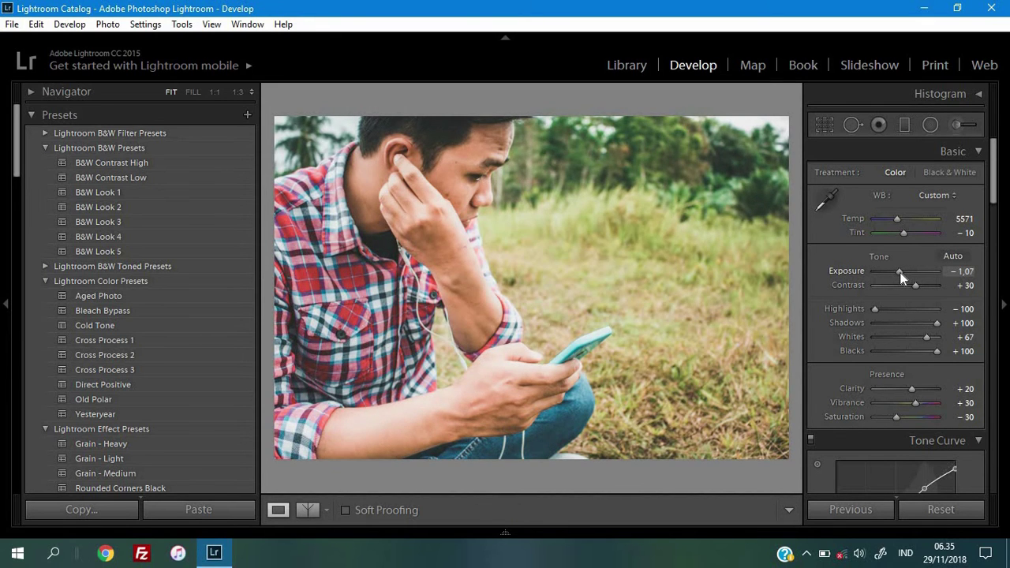
pyautogui.moveTo(899, 272); pyautogui.dragTo(902, 272)
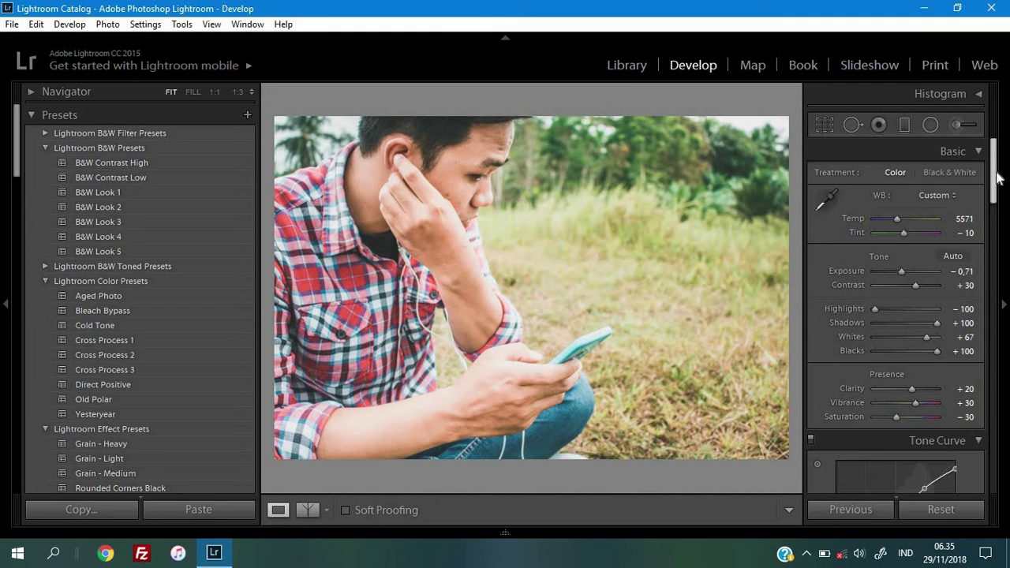
pyautogui.moveTo(992, 163); pyautogui.dragTo(996, 352)
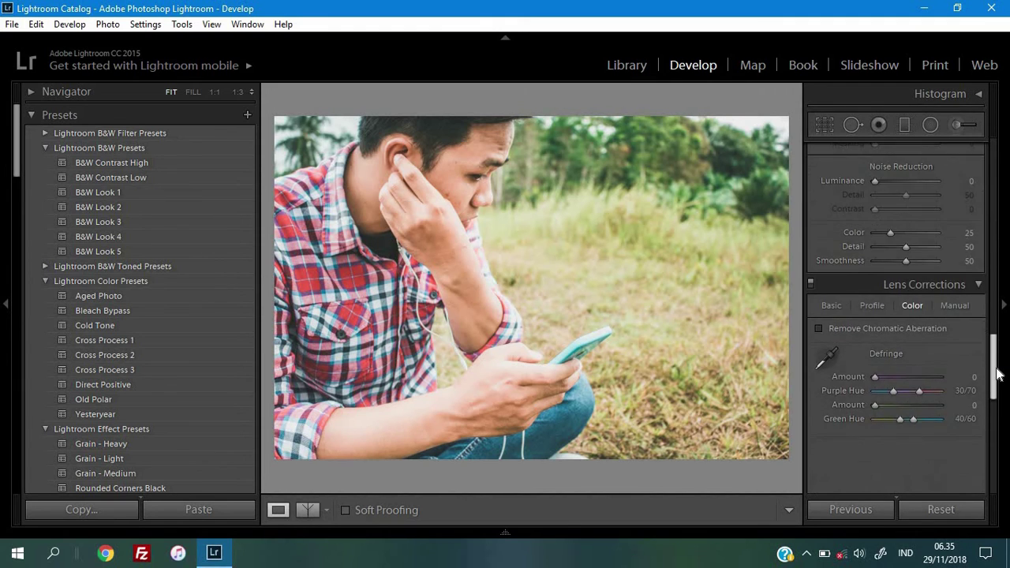
# Set Post-Crop Vignetting Amount to -12.
pyautogui.moveTo(996, 352); pyautogui.dragTo(997, 411)
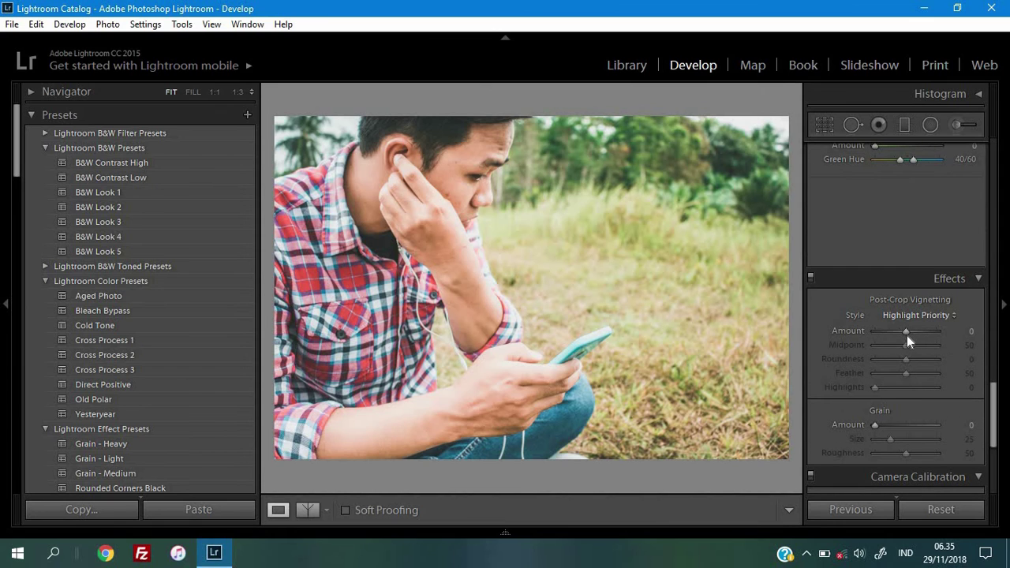
pyautogui.moveTo(905, 333); pyautogui.dragTo(902, 333)
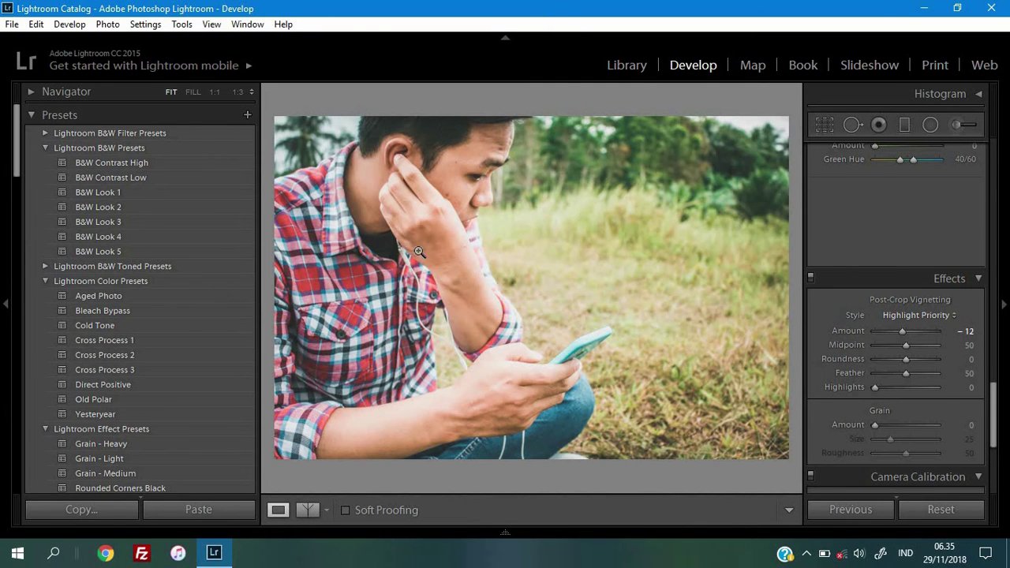
pyautogui.moveTo(993, 421); pyautogui.dragTo(994, 150)
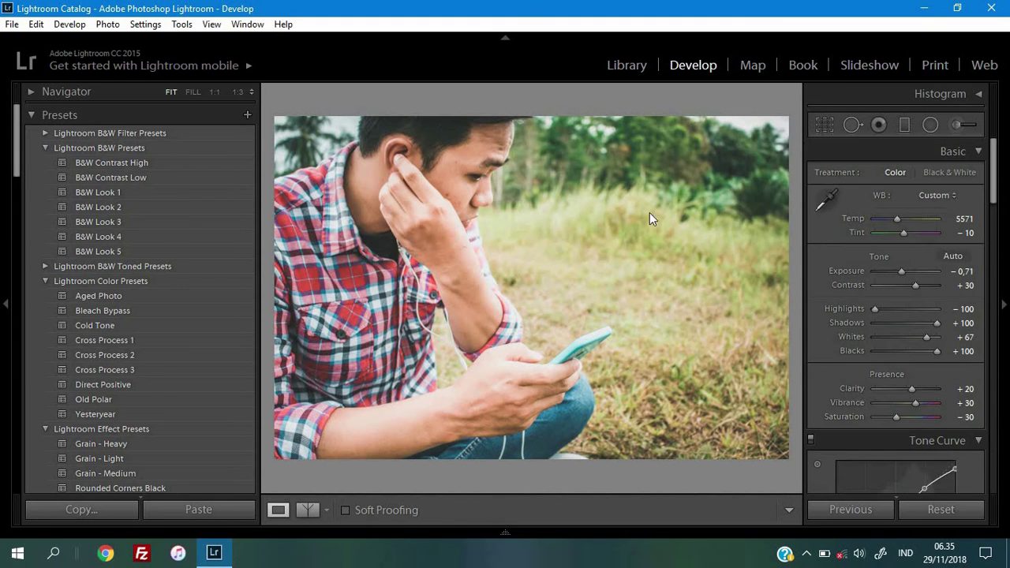
# Cycle the edited portrait through the Before/After side-by-side and split layouts, then return to single Loupe view.
pyautogui.click(296, 509)
pyautogui.click(304, 511)
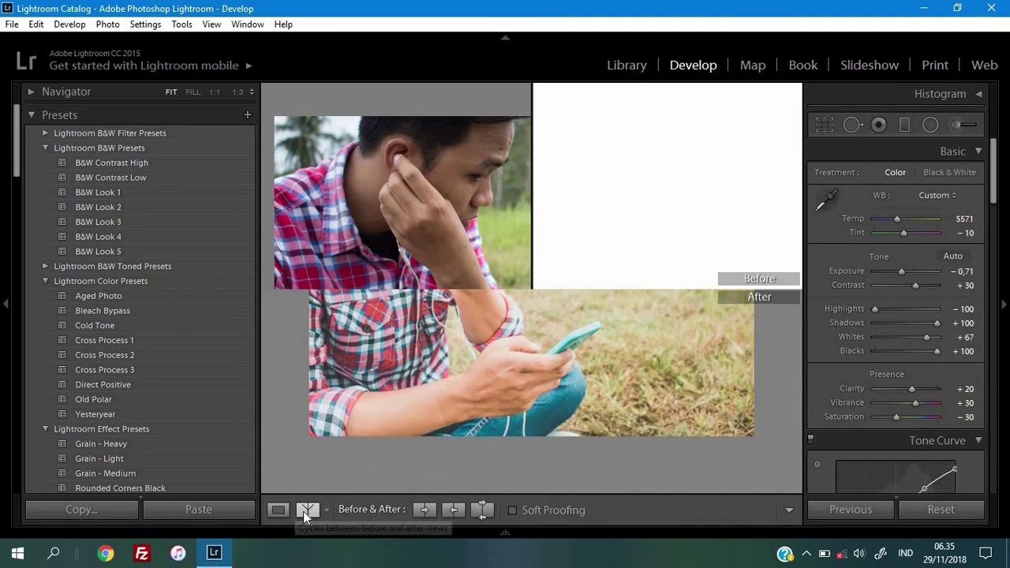
pyautogui.click(304, 512)
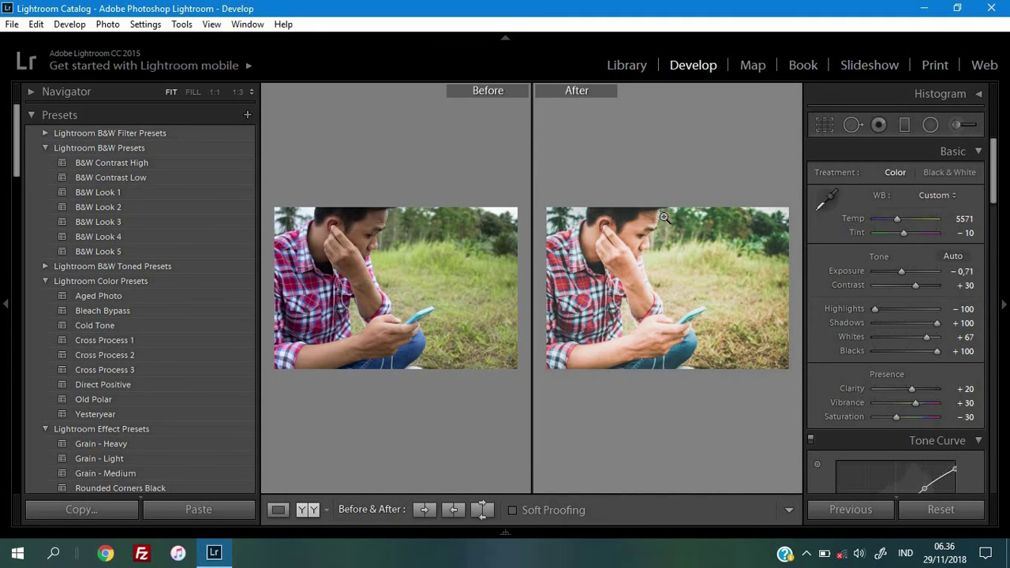
pyautogui.click(308, 510)
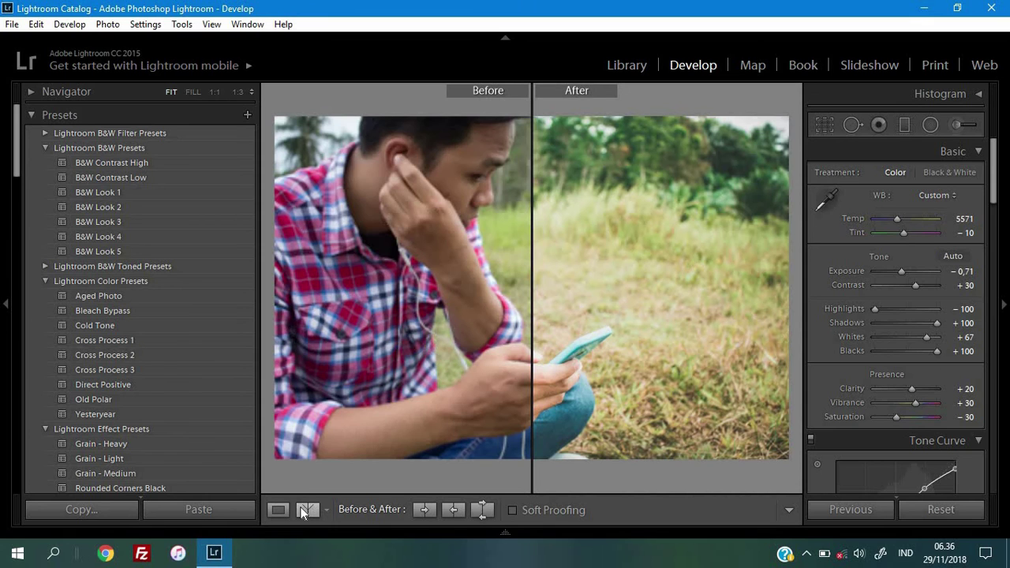
pyautogui.click(304, 511)
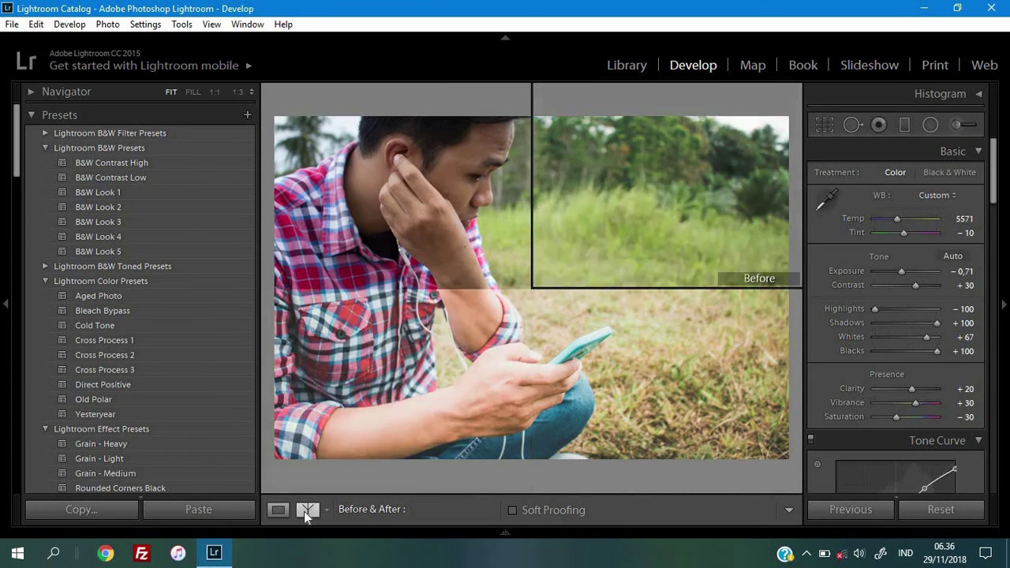
pyautogui.click(274, 508)
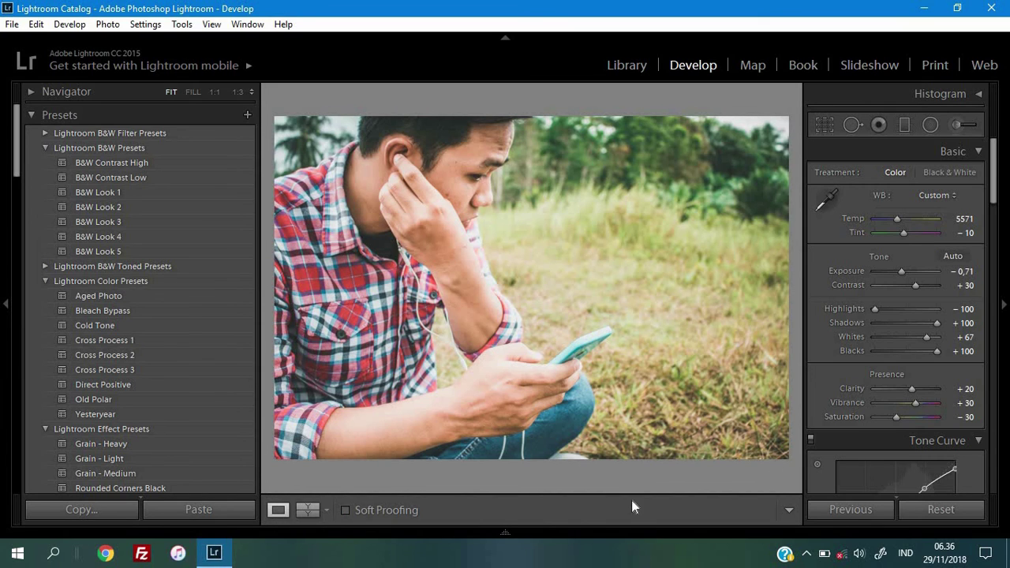
pyautogui.click(806, 555)
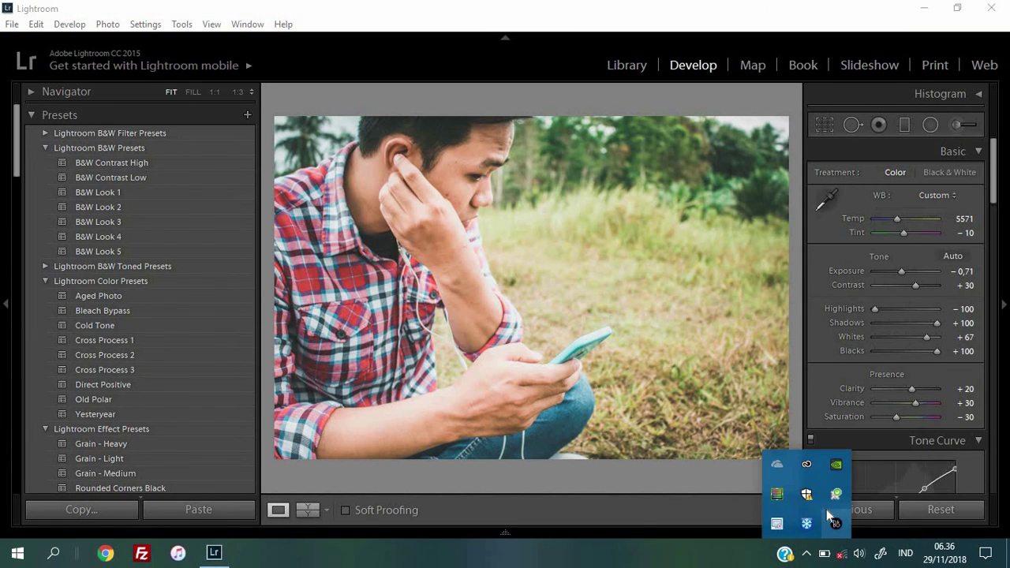